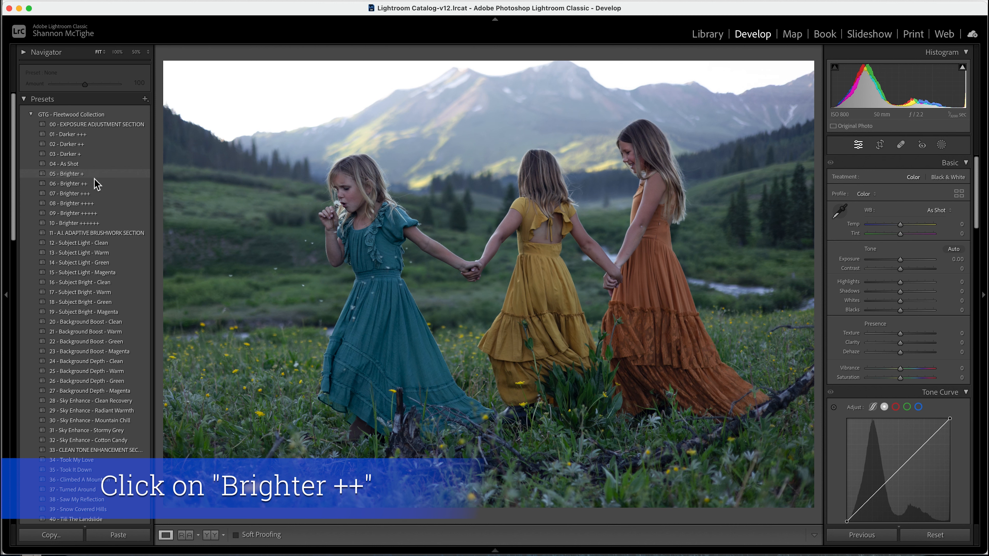
Step: Apply the 06 - Brighter ++ exposure preset and the 13 - Subject Light - Warm preset to the photo
{"action": "left_click", "coordinate": [95, 183]}
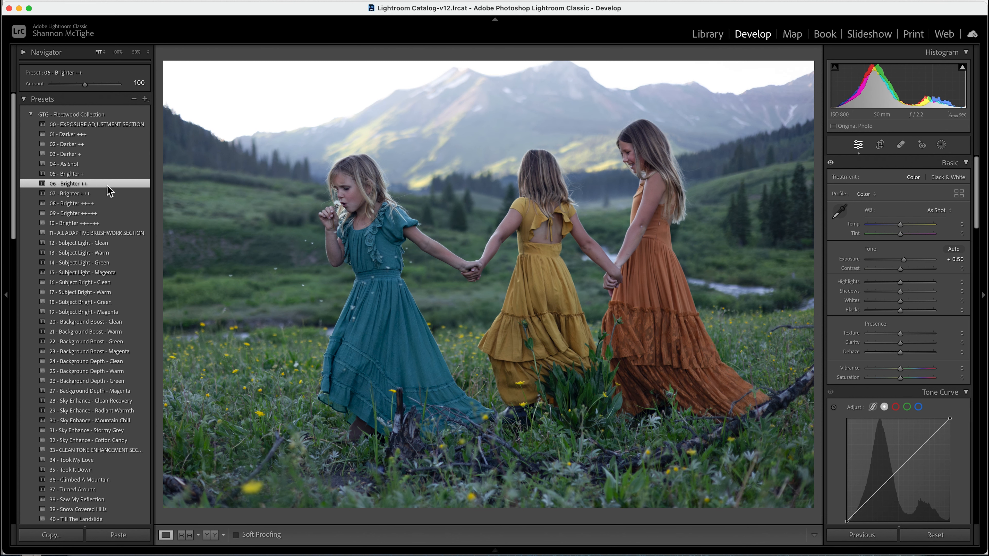
{"action": "scroll", "coordinate": [83, 222], "scroll_direction": "down", "scroll_amount": 2}
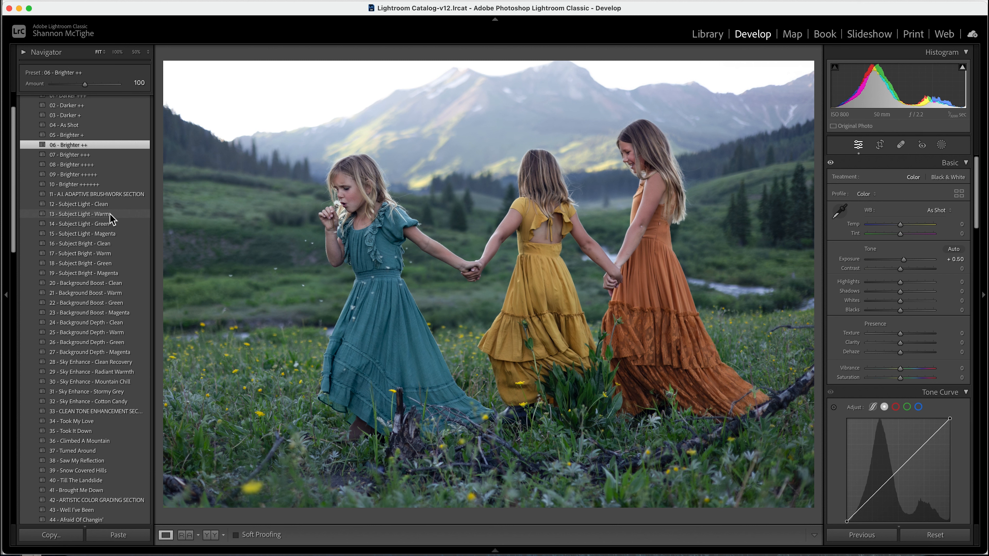
{"action": "left_click", "coordinate": [86, 214]}
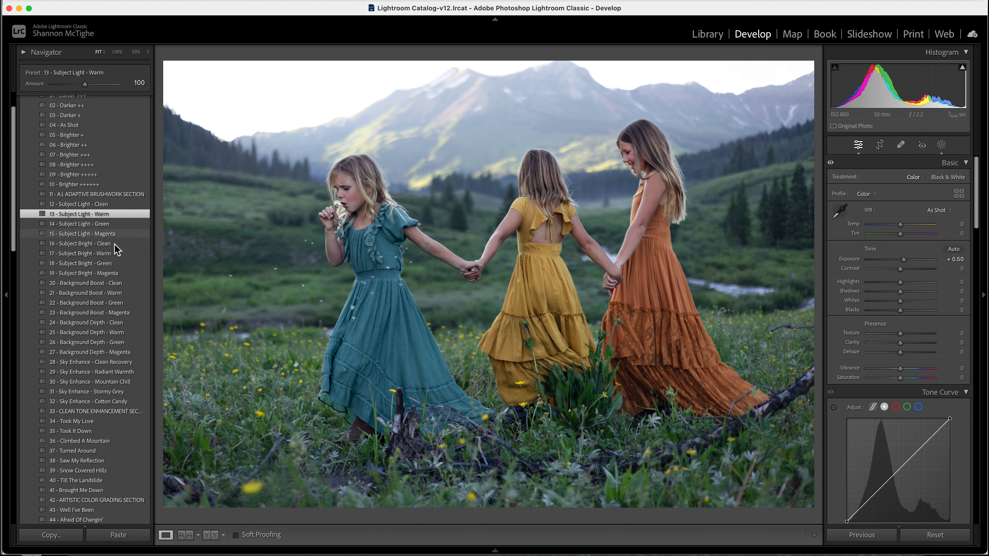
Step: Apply the 25 - Background Depth - Warm and 39 - Snow Covered Hills presets to the photo
{"action": "scroll", "coordinate": [121, 239], "scroll_direction": "down", "scroll_amount": 4}
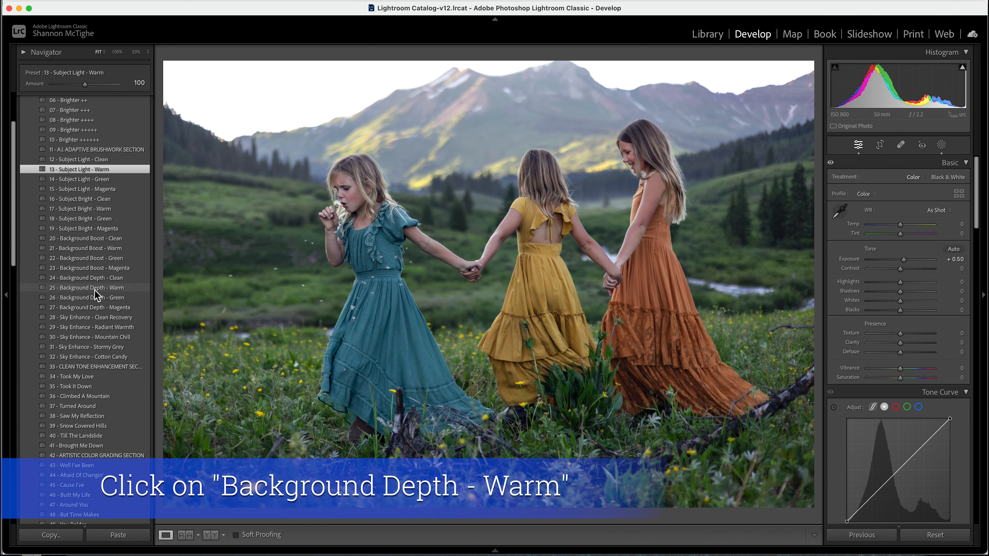
{"action": "left_click", "coordinate": [115, 291]}
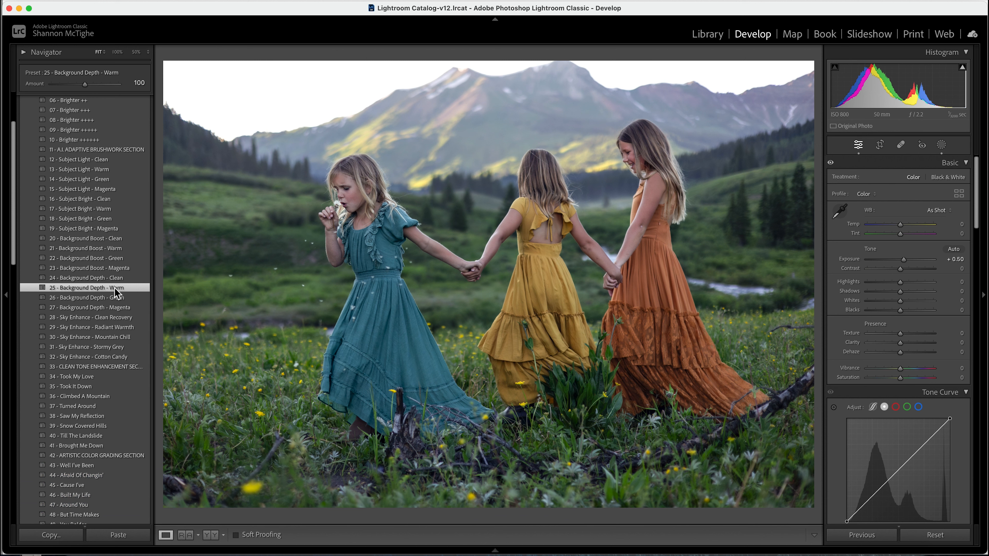
{"action": "scroll", "coordinate": [114, 287], "scroll_direction": "down", "scroll_amount": 3}
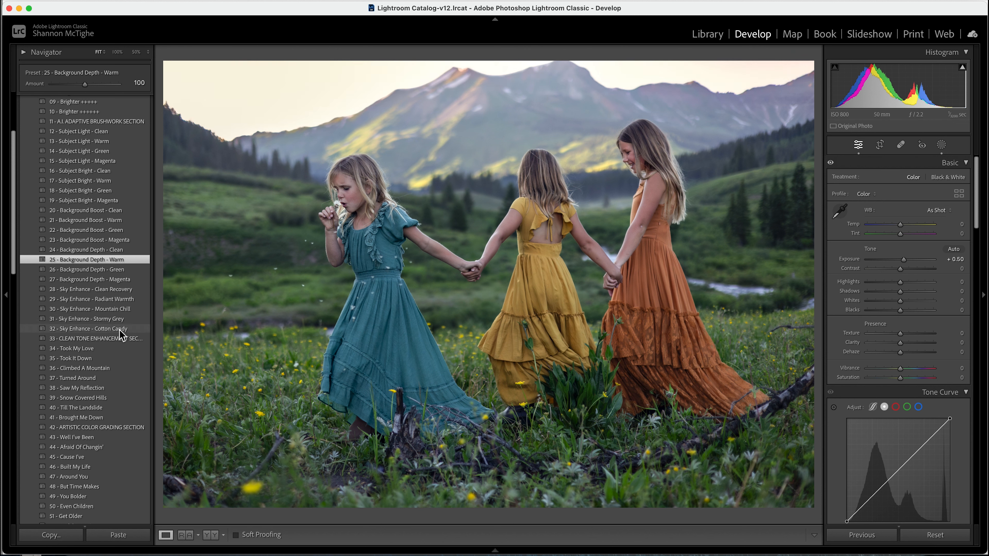
{"action": "scroll", "coordinate": [121, 334], "scroll_direction": "down", "scroll_amount": 5}
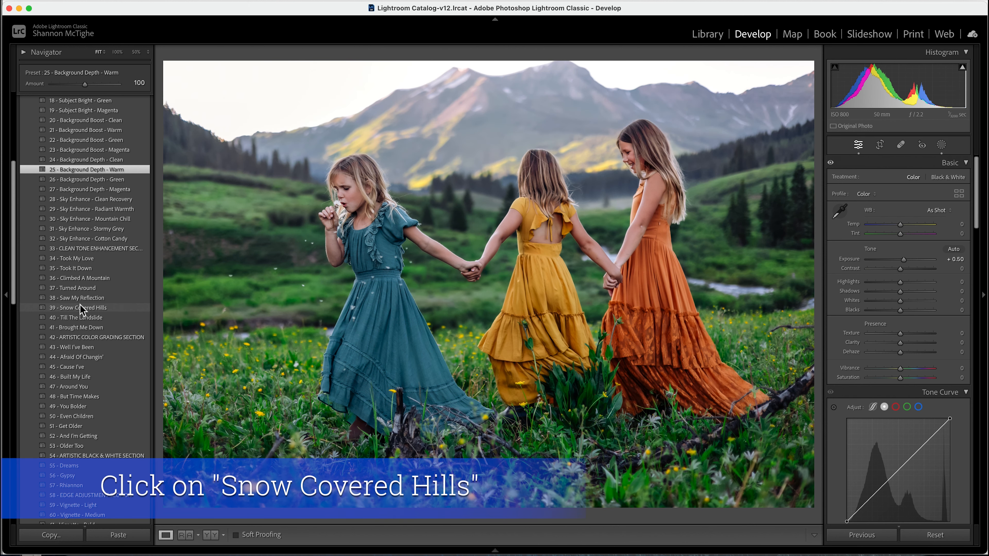
{"action": "left_click", "coordinate": [96, 310]}
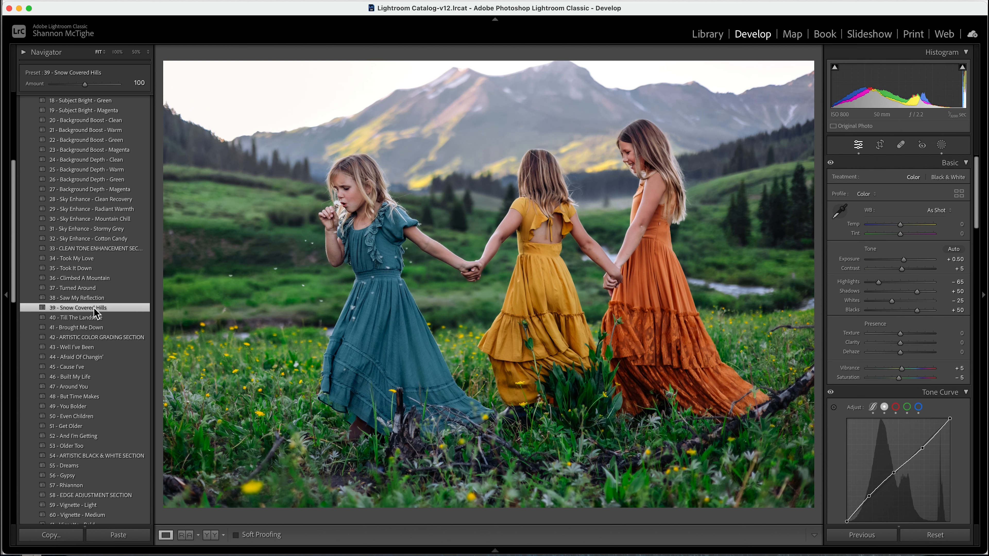
Step: Apply the 46 - Built My Life artistic color grading preset to the photo
{"action": "scroll", "coordinate": [74, 306], "scroll_direction": "down", "scroll_amount": 3}
{"action": "scroll", "coordinate": [71, 302], "scroll_direction": "down", "scroll_amount": 2}
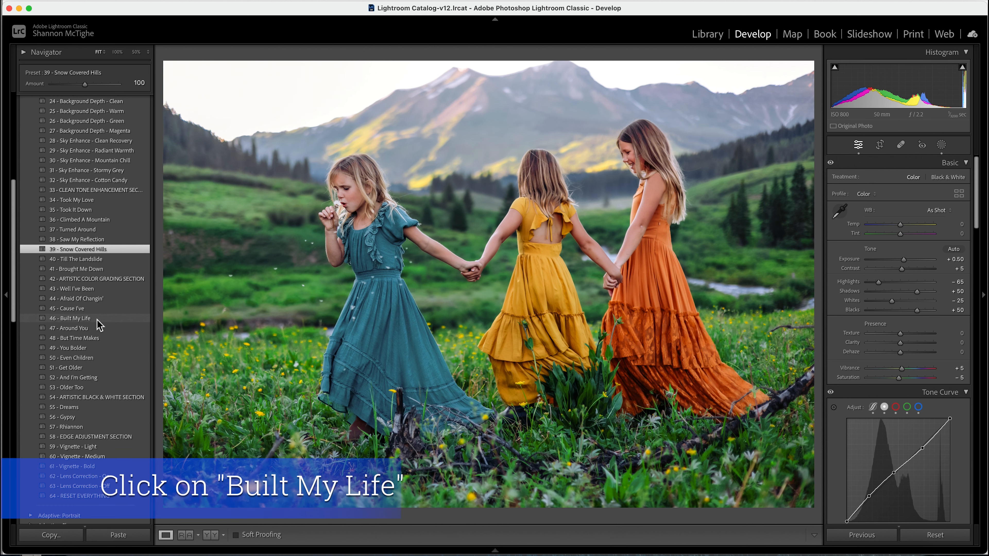
{"action": "left_click", "coordinate": [78, 319]}
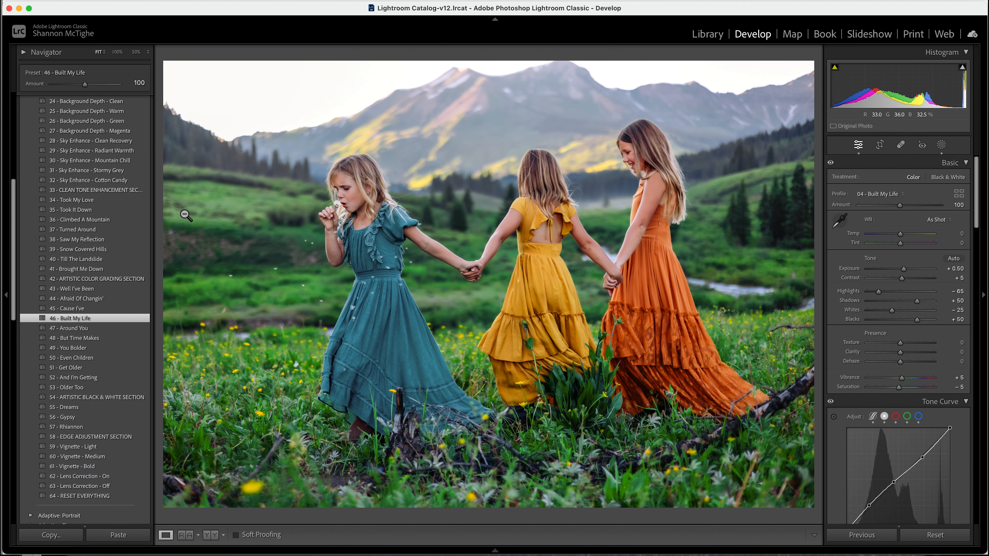
{"action": "scroll", "coordinate": [105, 329], "scroll_direction": "up", "scroll_amount": 1}
{"action": "scroll", "coordinate": [105, 329], "scroll_direction": "up", "scroll_amount": 5}
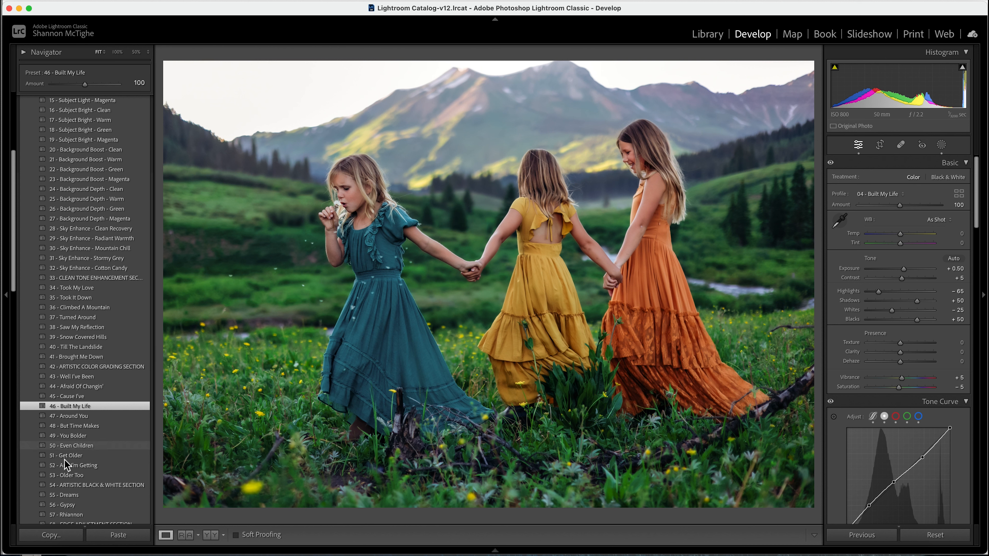
{"action": "scroll", "coordinate": [95, 456], "scroll_direction": "up", "scroll_amount": 5}
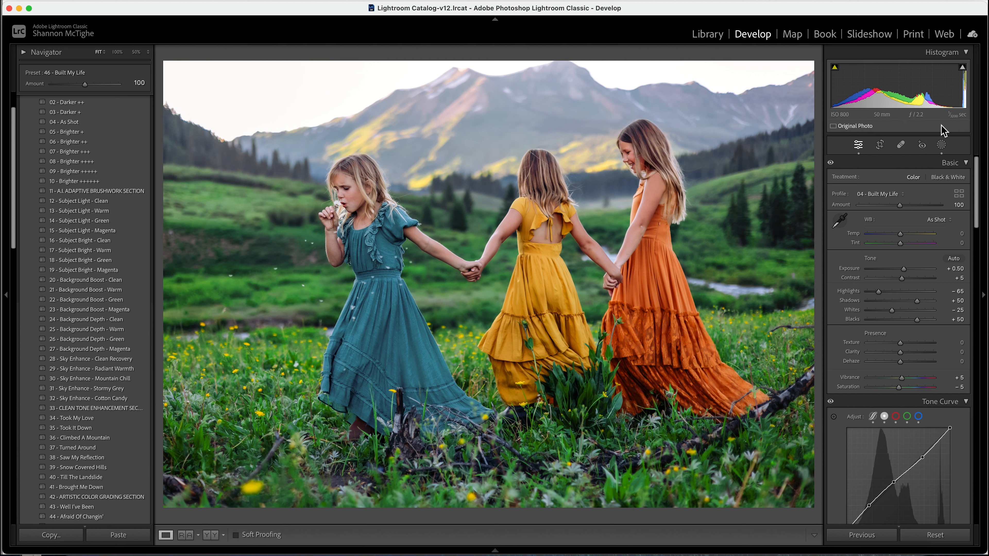
Step: Create a brush mask with feather 100 and size 33, painting over the landscape and girls below the sky
{"action": "left_click", "coordinate": [941, 145]}
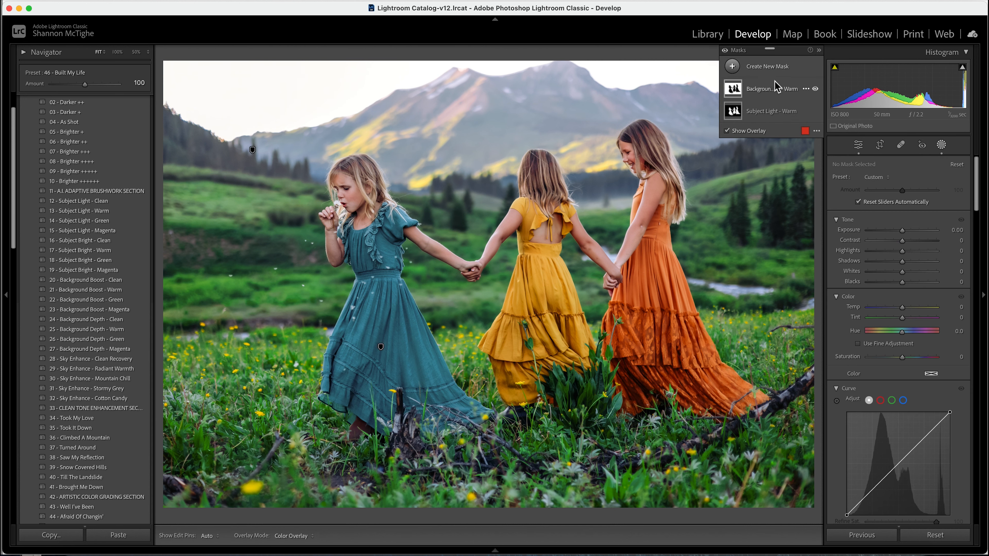
{"action": "mouse_move", "coordinate": [766, 99]}
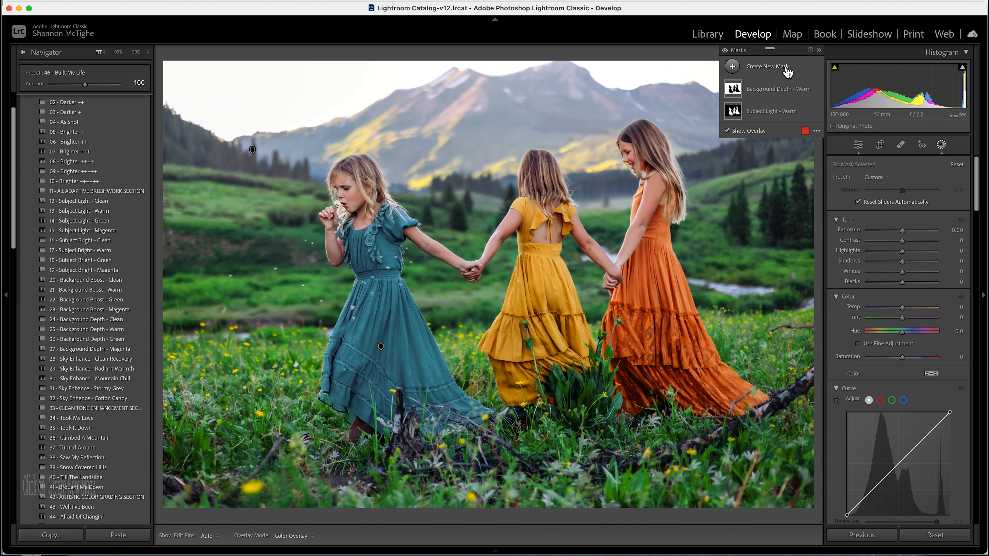
{"action": "left_click", "coordinate": [776, 70]}
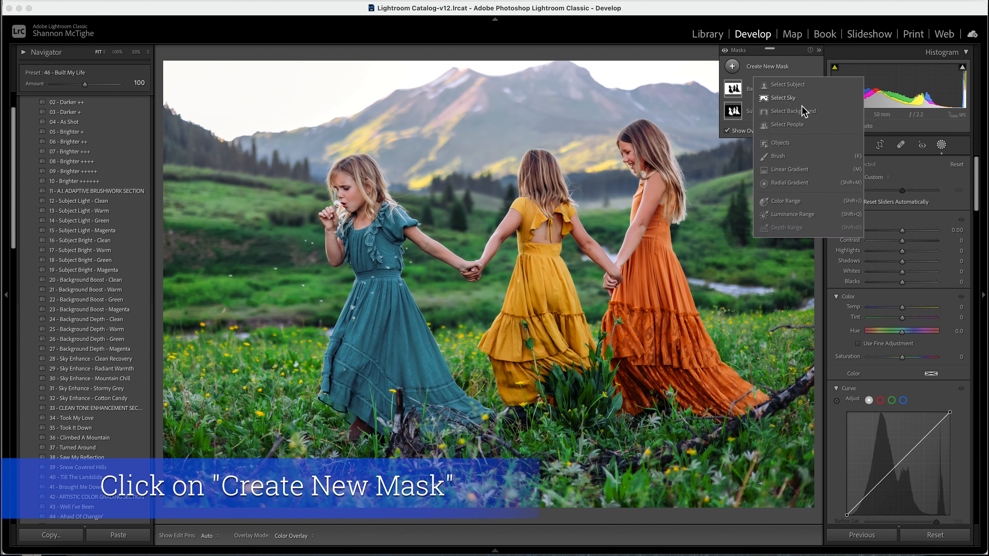
{"action": "left_click", "coordinate": [777, 156]}
{"action": "scroll", "coordinate": [644, 206], "scroll_direction": "up", "scroll_amount": 10}
{"action": "left_click_drag", "start_coordinate": [900, 195], "coordinate": [937, 192]}
{"action": "scroll", "coordinate": [224, 222], "scroll_direction": "up", "scroll_amount": 4}
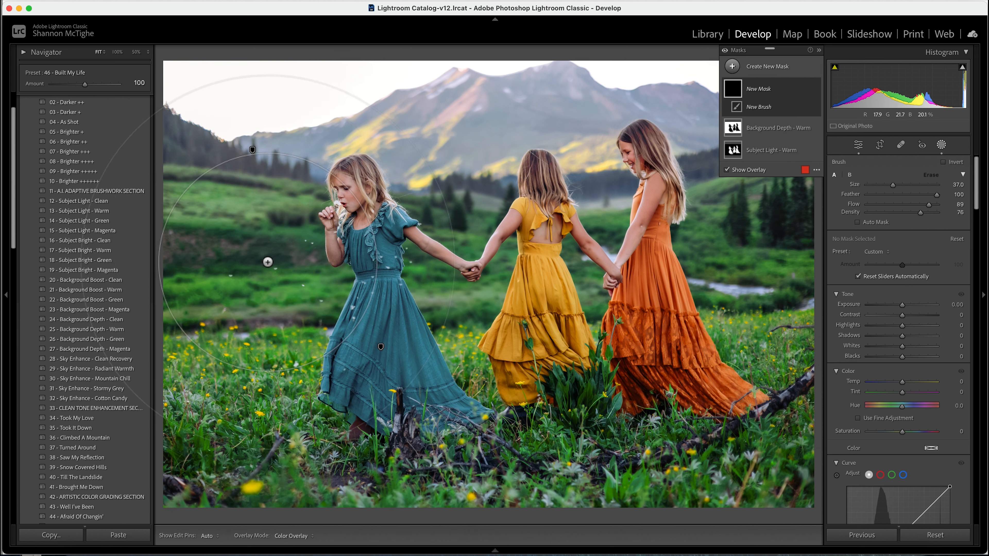
{"action": "scroll", "coordinate": [179, 203], "scroll_direction": "down", "scroll_amount": 2}
{"action": "mouse_move", "coordinate": [192, 212]}
{"action": "left_mouse_down"}
{"action": "mouse_move", "coordinate": [463, 233]}
{"action": "mouse_move", "coordinate": [677, 221]}
{"action": "mouse_move", "coordinate": [623, 187]}
{"action": "mouse_move", "coordinate": [731, 241]}
{"action": "mouse_move", "coordinate": [525, 311]}
{"action": "mouse_move", "coordinate": [777, 340]}
{"action": "mouse_move", "coordinate": [720, 373]}
{"action": "mouse_move", "coordinate": [350, 448]}
{"action": "mouse_move", "coordinate": [817, 421]}
{"action": "mouse_move", "coordinate": [249, 411]}
{"action": "mouse_move", "coordinate": [701, 350]}
{"action": "mouse_move", "coordinate": [256, 284]}
{"action": "mouse_move", "coordinate": [203, 140]}
{"action": "mouse_move", "coordinate": [733, 284]}
{"action": "mouse_move", "coordinate": [662, 297]}
{"action": "mouse_move", "coordinate": [681, 402]}
{"action": "mouse_move", "coordinate": [506, 390]}
{"action": "left_mouse_up"}
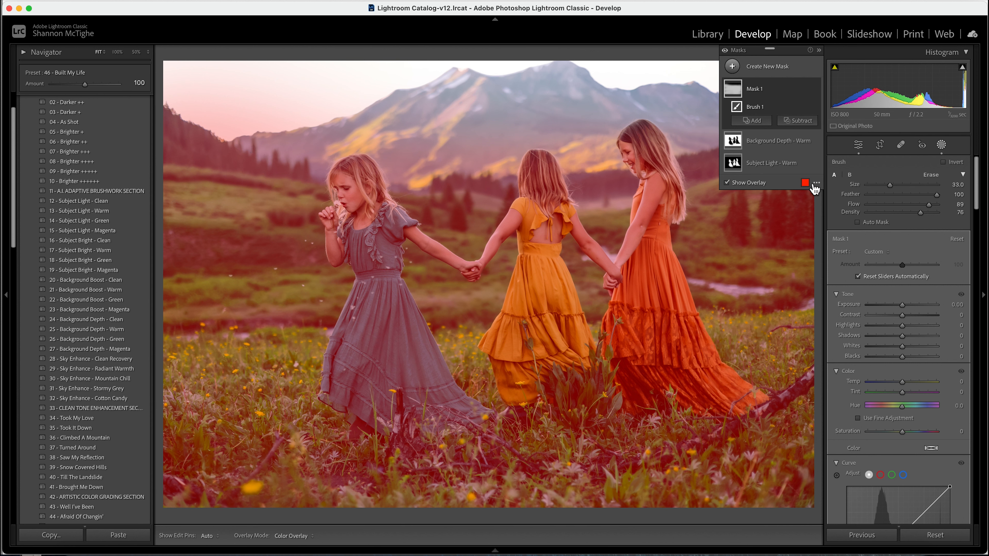
Step: Apply the _GTG_F16 - Color Drop brush preset to the painted mask
{"action": "left_click", "coordinate": [805, 183]}
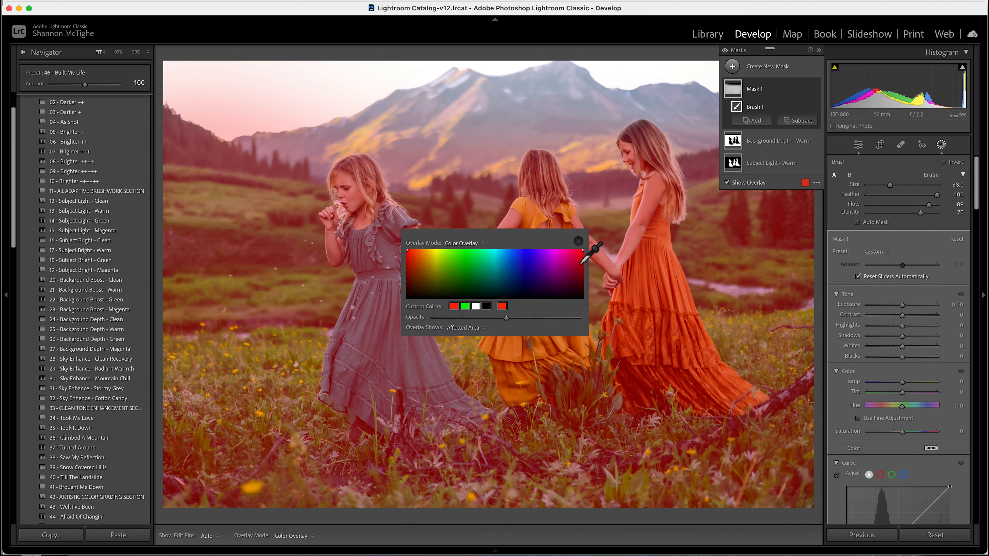
{"action": "left_click", "coordinate": [578, 241]}
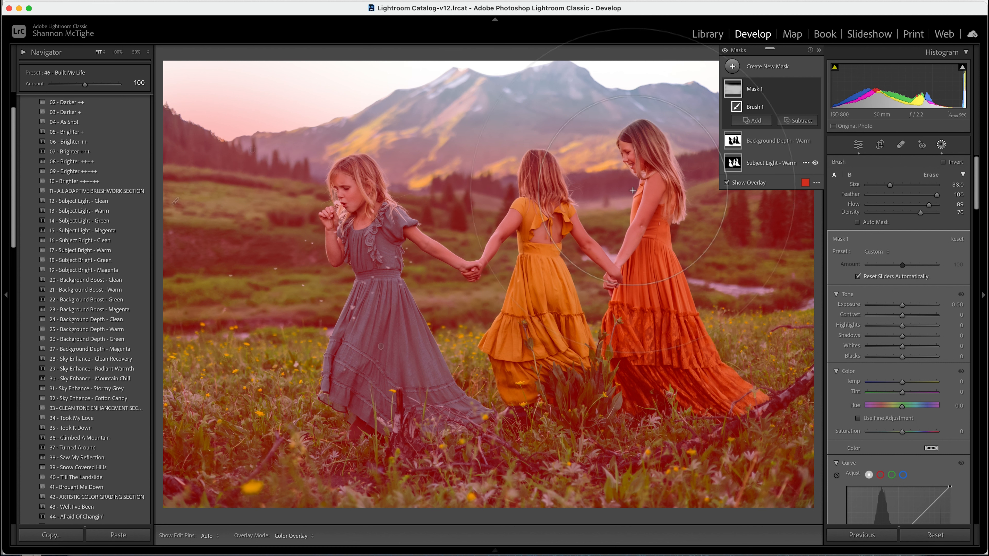
{"action": "left_click", "coordinate": [882, 252]}
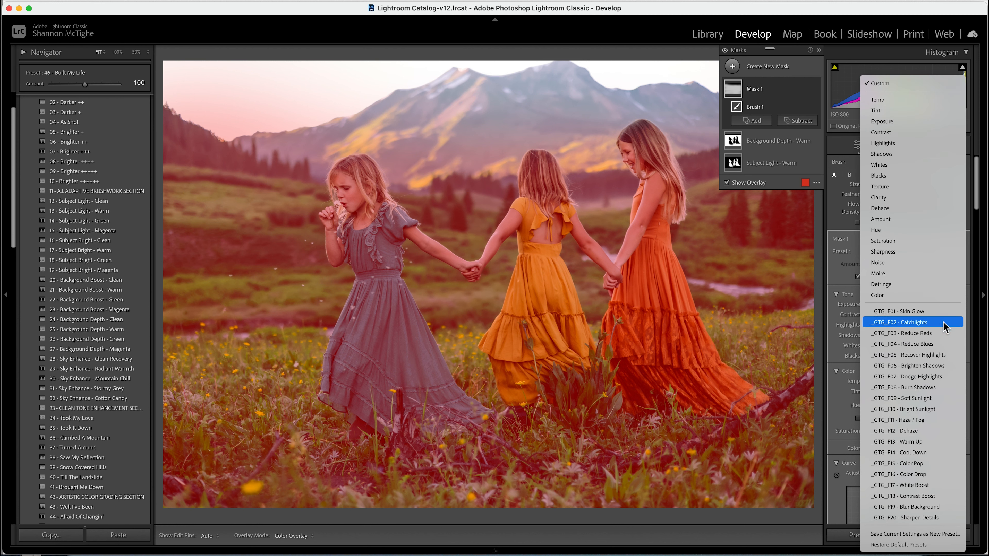
{"action": "left_click", "coordinate": [923, 475]}
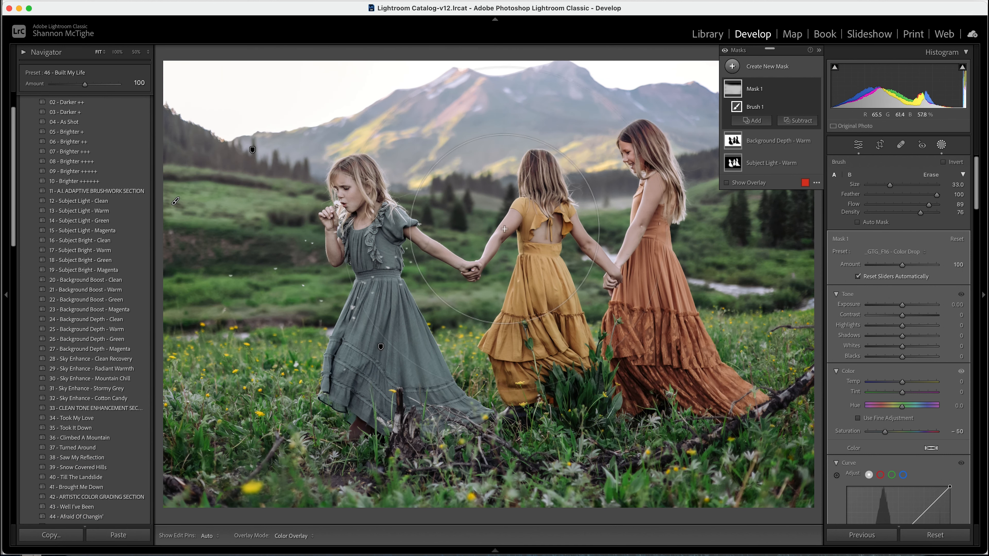
Step: Subtract the subject from the Color Drop mask and toggle the mask's visibility to compare its effect
{"action": "left_click", "coordinate": [804, 121]}
{"action": "left_click", "coordinate": [813, 142]}
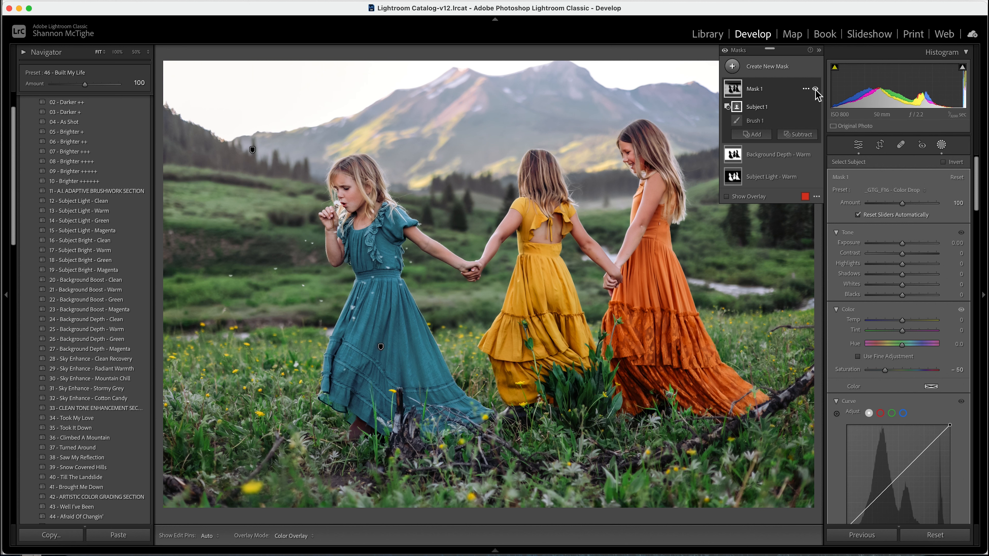
{"action": "left_click", "coordinate": [815, 90]}
{"action": "left_click", "coordinate": [814, 90]}
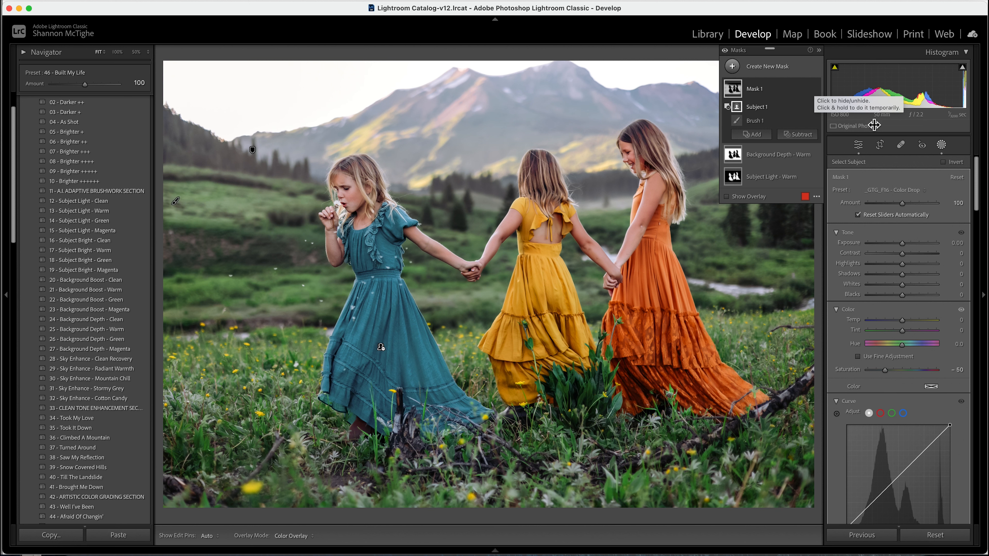
Step: Reduce the Color Drop mask's amount to 70
{"action": "left_click", "coordinate": [902, 203]}
{"action": "left_click_drag", "start_coordinate": [903, 203], "coordinate": [896, 203]}
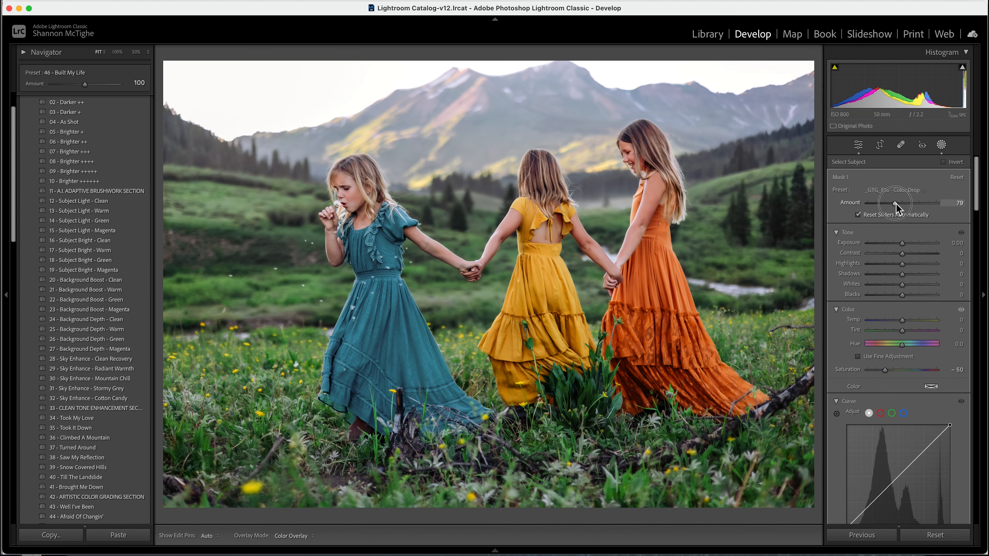
{"action": "left_click_drag", "start_coordinate": [893, 202], "coordinate": [892, 204]}
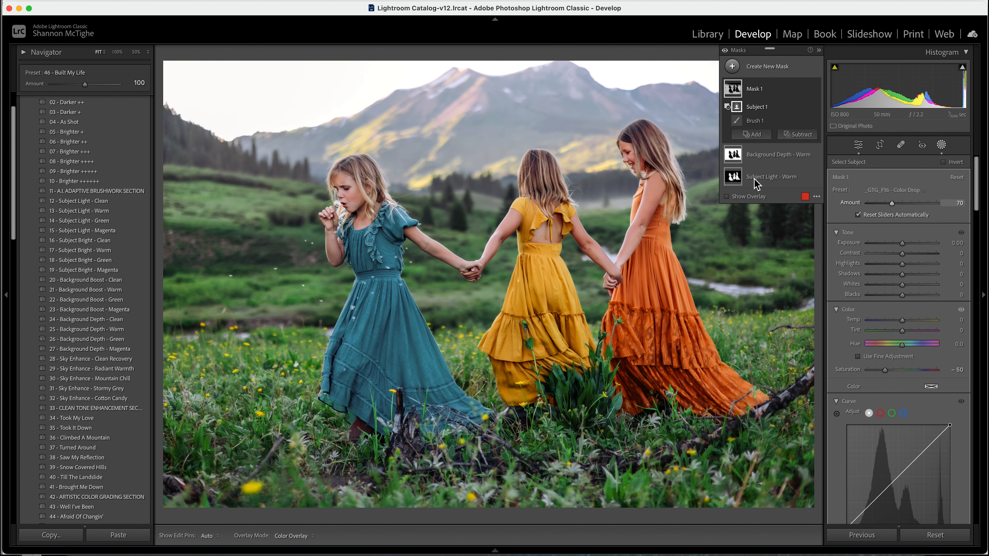
Step: Paint a second brush mask of size 38 over the landscape below the sky and subtract the subject from it
{"action": "left_click", "coordinate": [780, 68]}
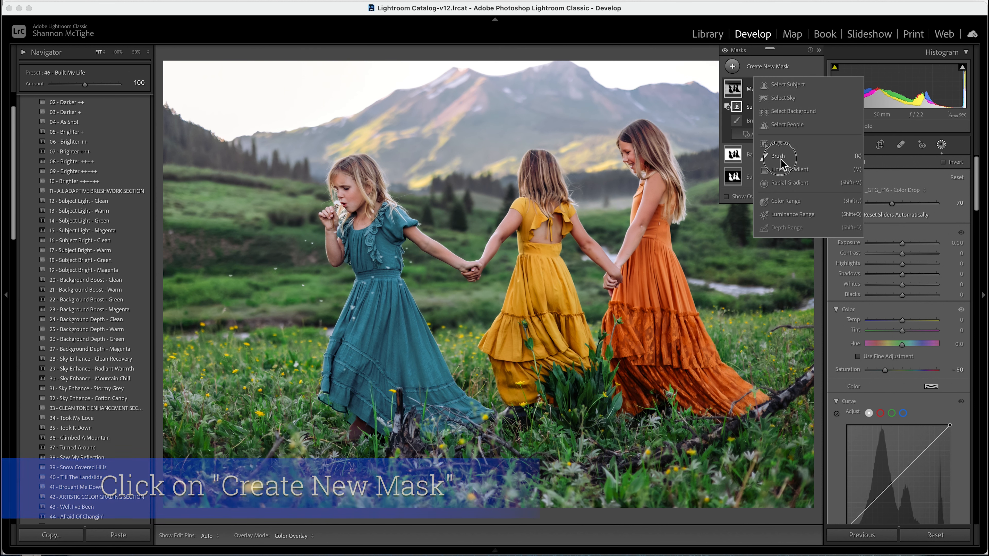
{"action": "left_click", "coordinate": [790, 156]}
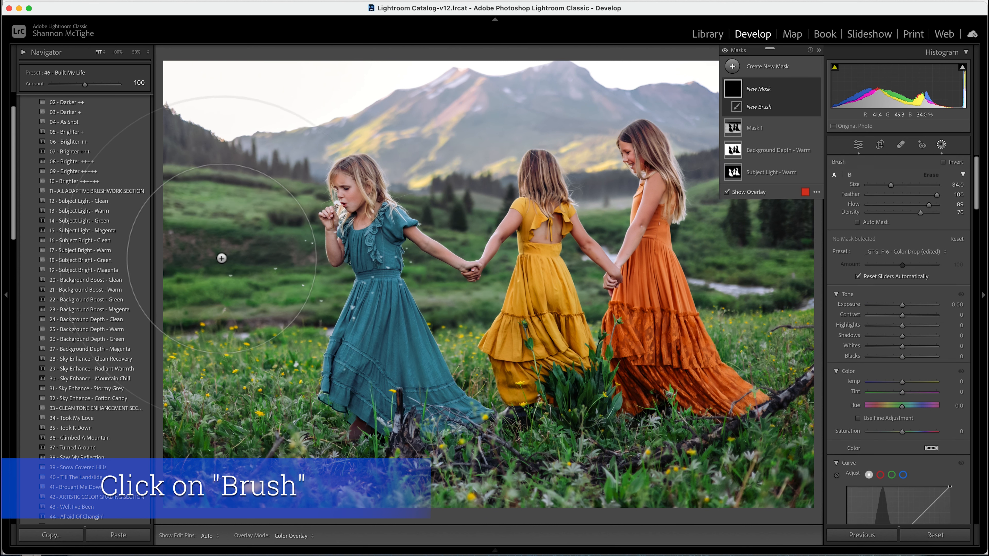
{"action": "scroll", "coordinate": [173, 237], "scroll_direction": "up", "scroll_amount": 5}
{"action": "mouse_move", "coordinate": [294, 255]}
{"action": "left_mouse_down"}
{"action": "mouse_move", "coordinate": [716, 202]}
{"action": "mouse_move", "coordinate": [502, 224]}
{"action": "mouse_move", "coordinate": [233, 192]}
{"action": "mouse_move", "coordinate": [765, 325]}
{"action": "mouse_move", "coordinate": [487, 253]}
{"action": "mouse_move", "coordinate": [389, 498]}
{"action": "mouse_move", "coordinate": [551, 351]}
{"action": "mouse_move", "coordinate": [218, 264]}
{"action": "mouse_move", "coordinate": [312, 490]}
{"action": "mouse_move", "coordinate": [583, 486]}
{"action": "mouse_move", "coordinate": [802, 249]}
{"action": "mouse_move", "coordinate": [311, 253]}
{"action": "mouse_move", "coordinate": [339, 432]}
{"action": "mouse_move", "coordinate": [586, 427]}
{"action": "left_mouse_up"}
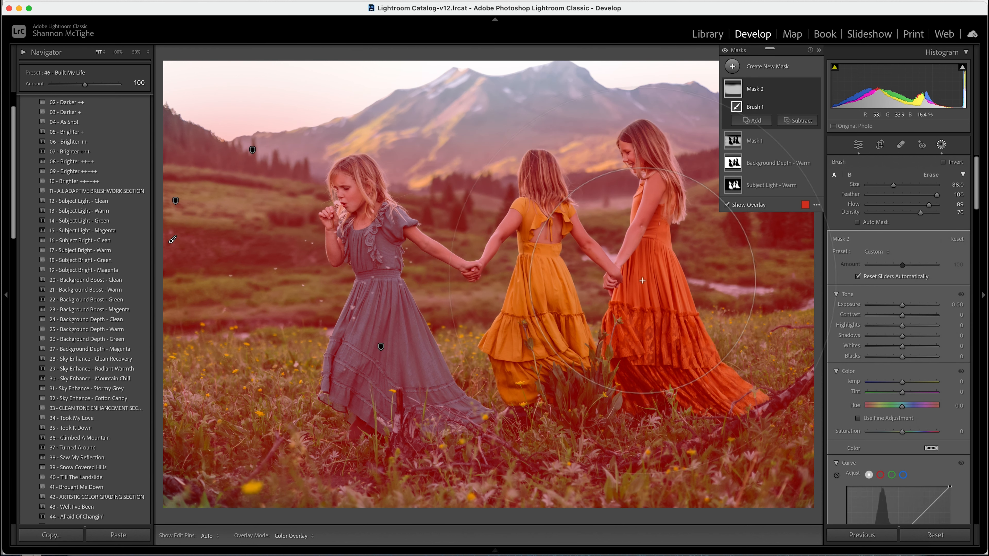
{"action": "left_click", "coordinate": [797, 121]}
{"action": "left_click", "coordinate": [803, 134]}
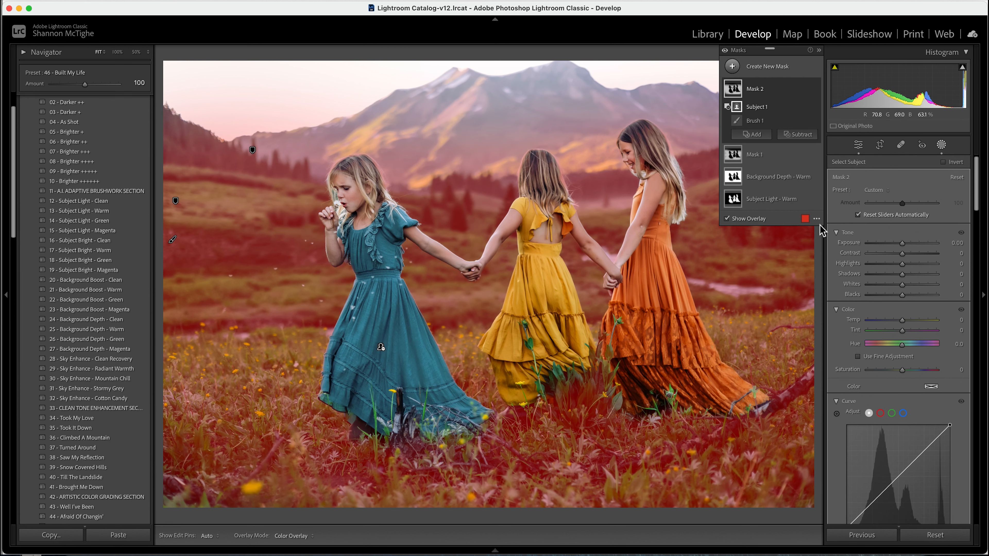
Step: Apply the _GTG_F13 - Warm Up brush preset to the second mask and set its amount to 43
{"action": "left_click", "coordinate": [878, 189]}
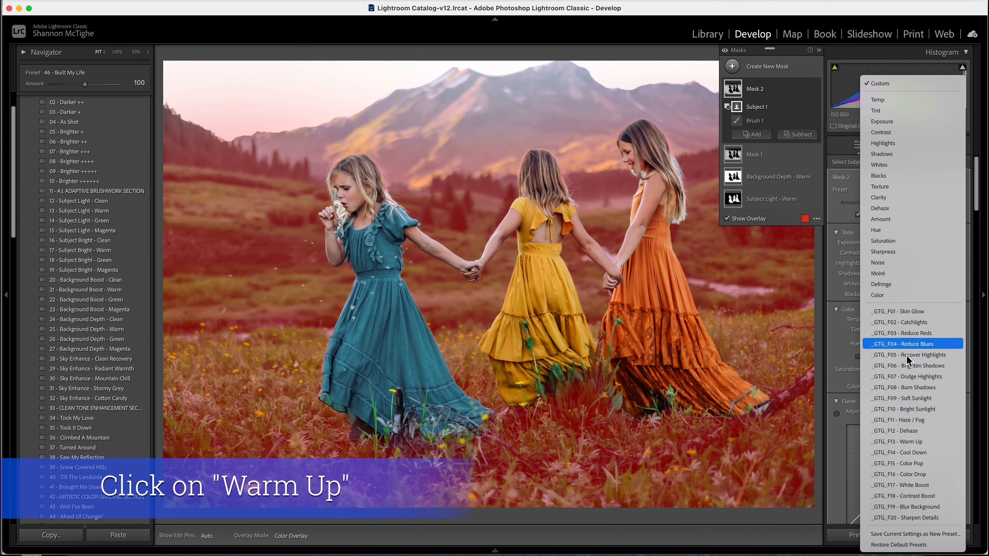
{"action": "left_click", "coordinate": [920, 442]}
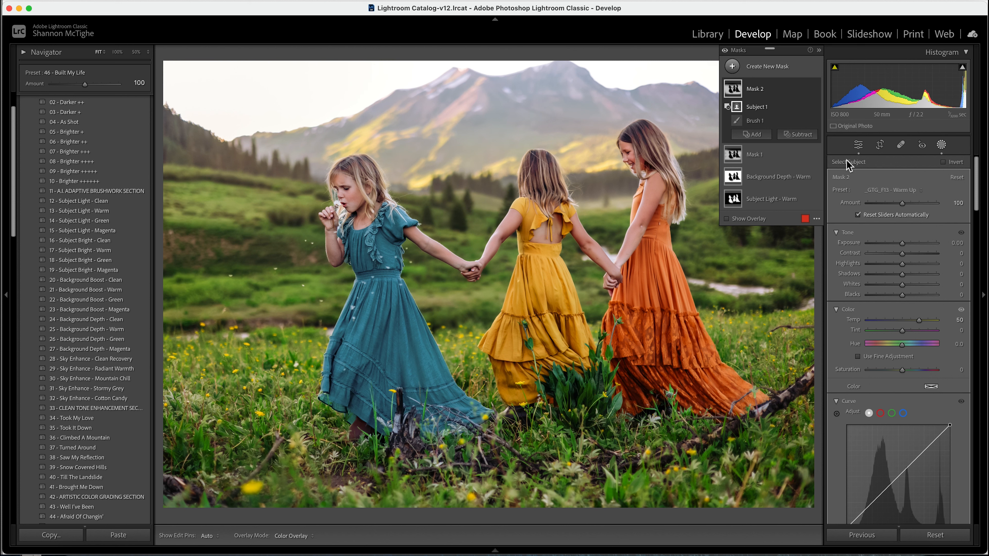
{"action": "left_click", "coordinate": [882, 202]}
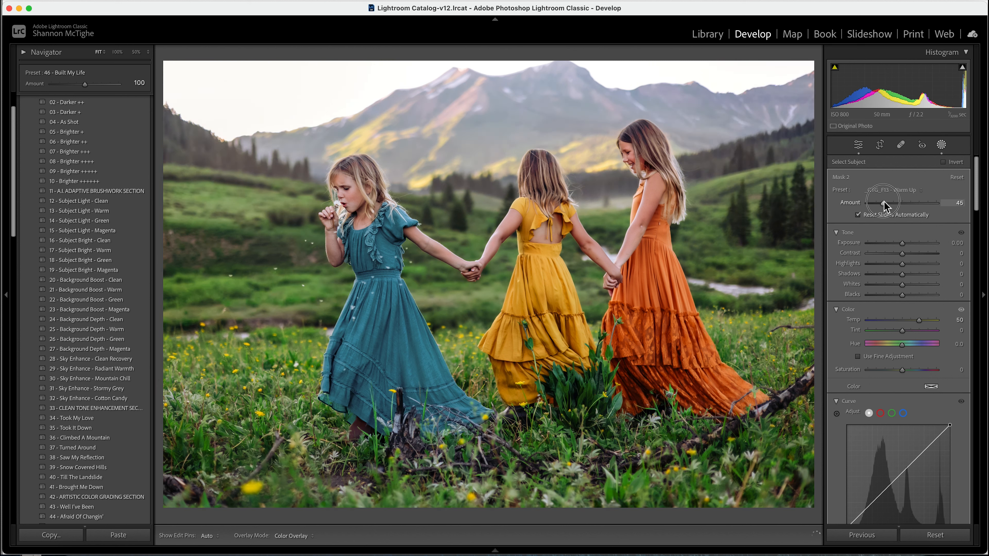
{"action": "left_click_drag", "start_coordinate": [883, 201], "coordinate": [884, 203]}
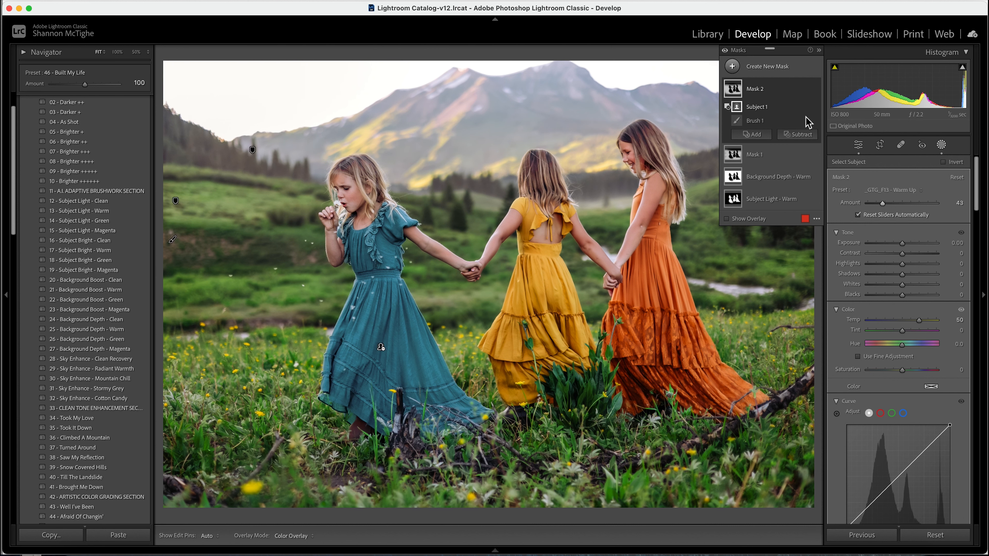
Step: Toggle the visibility of the Warm Up and Color Drop brush masks to compare the photo with and without them
{"action": "left_click", "coordinate": [815, 89]}
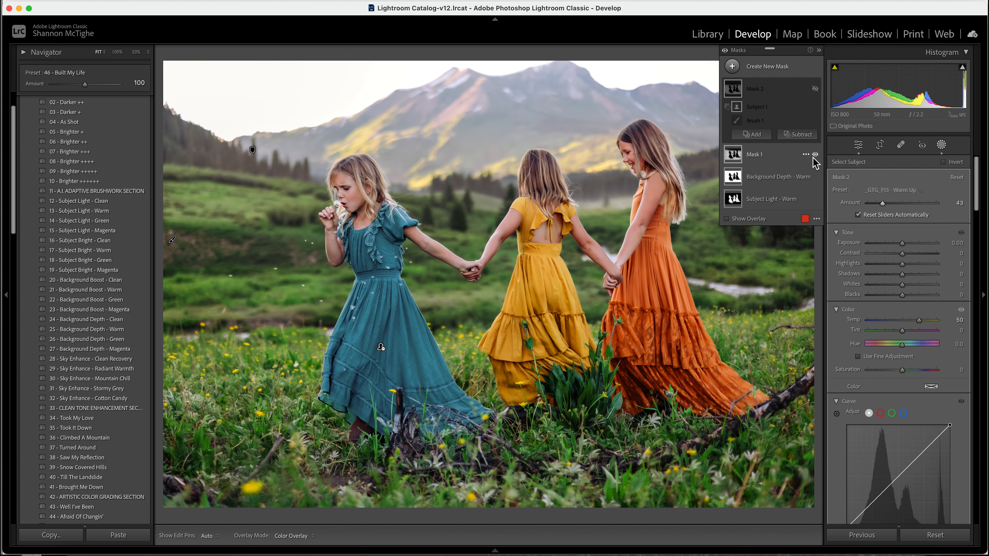
{"action": "left_click", "coordinate": [816, 155]}
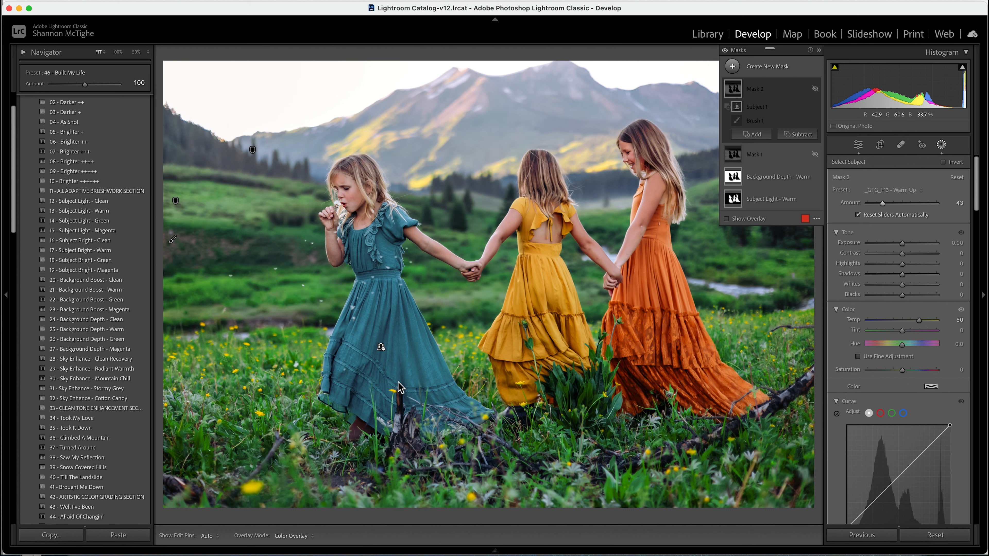
{"action": "left_click", "coordinate": [816, 89]}
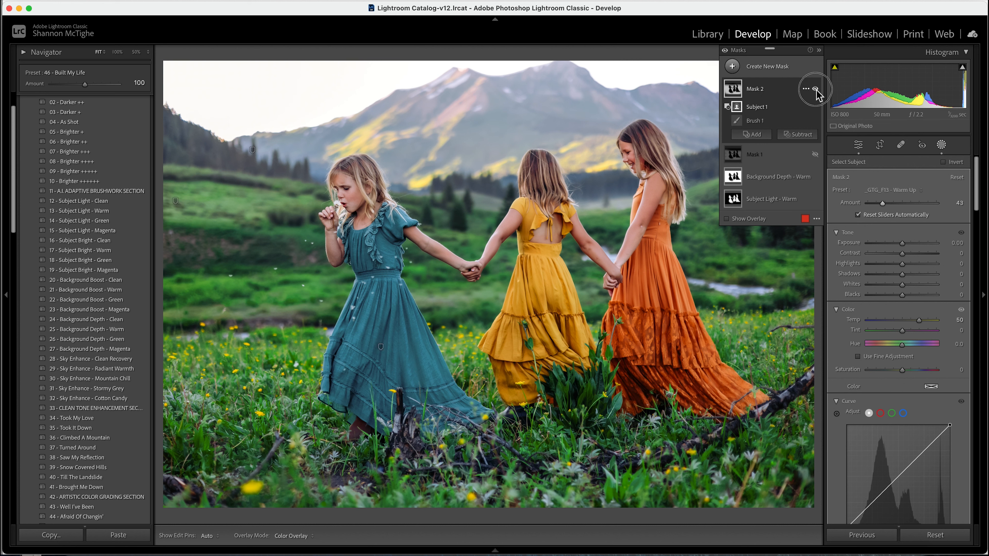
{"action": "left_click", "coordinate": [815, 155]}
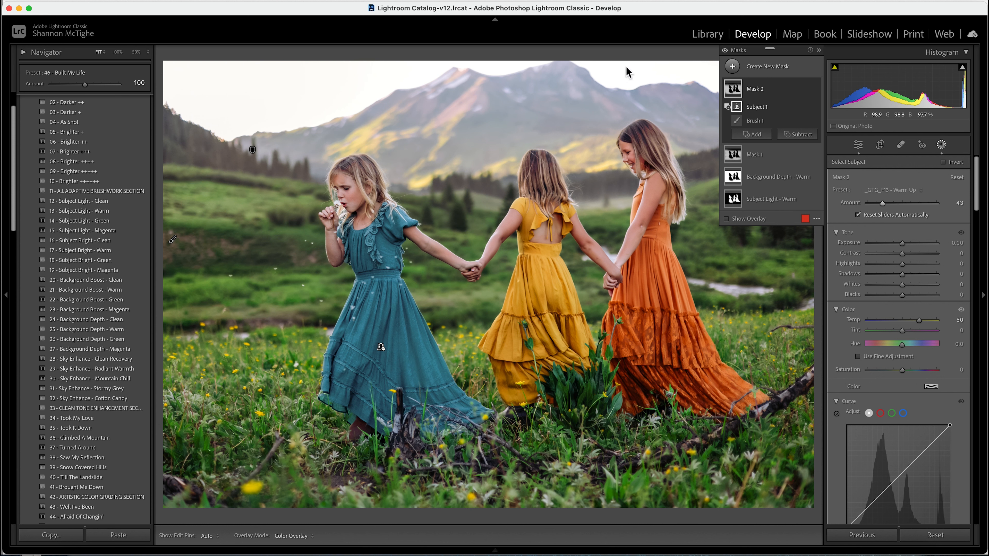
Step: Draw a large radial gradient mask centred on the sky in the photo's upper-left area, reaching down over the first girl
{"action": "left_click", "coordinate": [769, 67]}
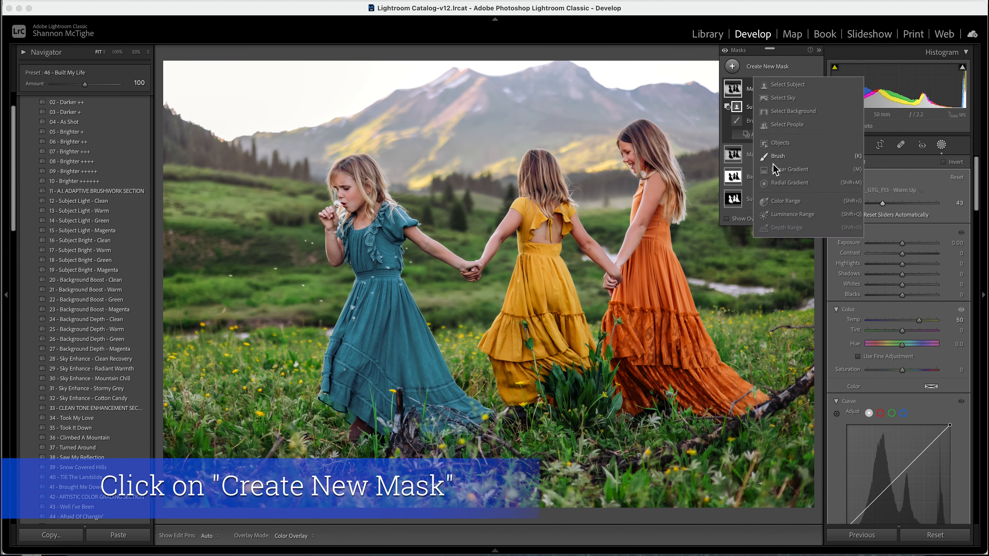
{"action": "left_click", "coordinate": [789, 183]}
{"action": "mouse_move", "coordinate": [265, 85]}
{"action": "left_mouse_down"}
{"action": "mouse_move", "coordinate": [419, 210]}
{"action": "mouse_move", "coordinate": [461, 272]}
{"action": "left_mouse_up"}
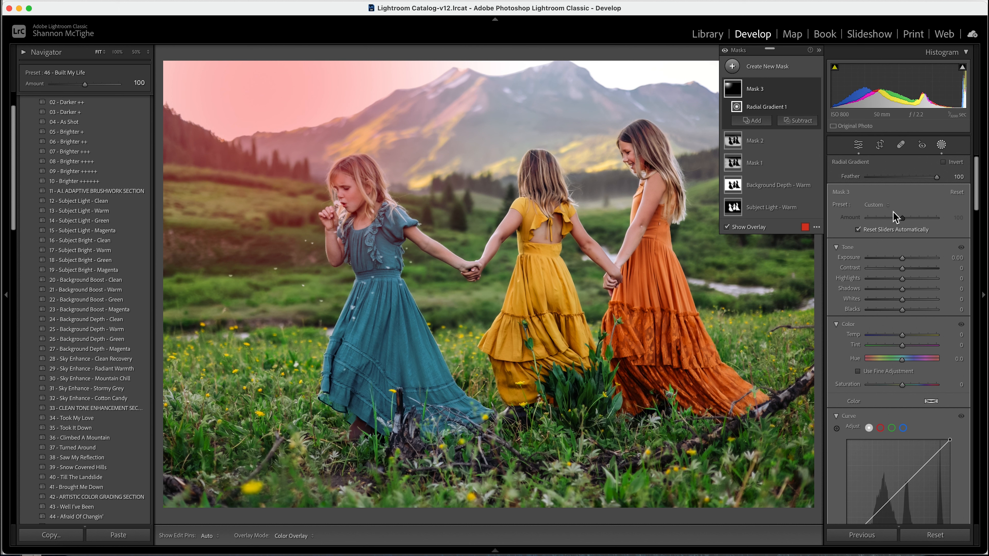
Step: Apply the _GTG_F09 - Soft Sunlight preset to the radial mask and shift the gradient slightly down toward the photo's left edge
{"action": "left_click", "coordinate": [885, 207]}
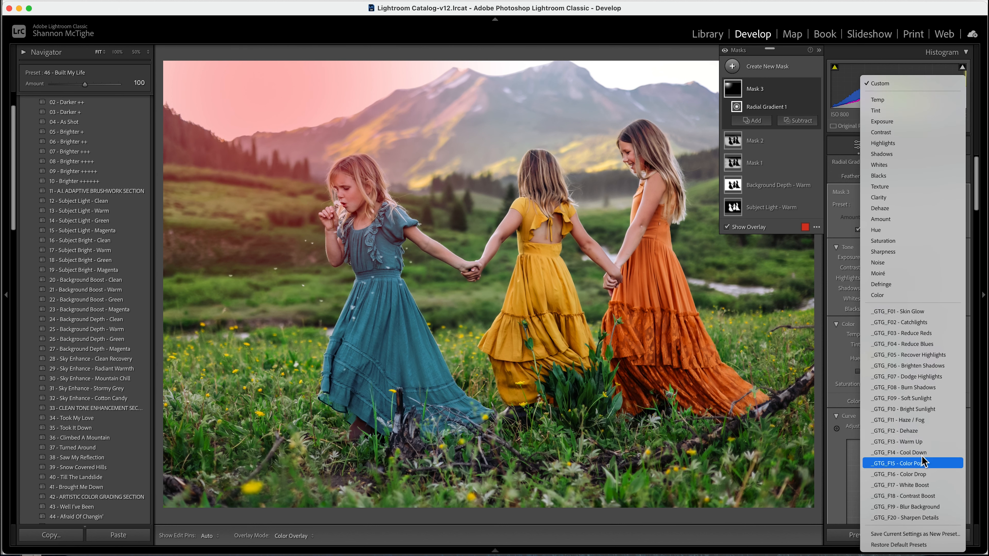
{"action": "left_click", "coordinate": [920, 398]}
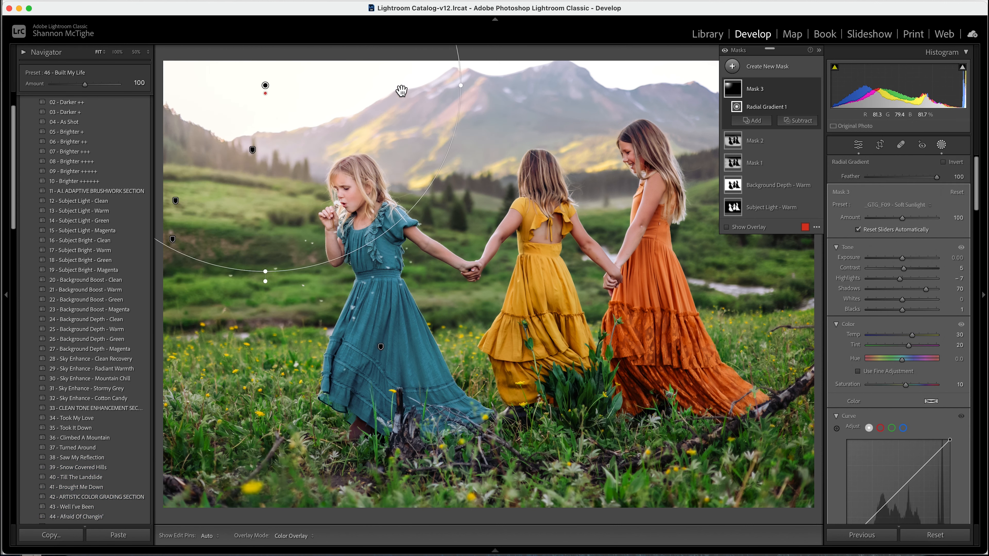
{"action": "left_click_drag", "start_coordinate": [392, 155], "coordinate": [376, 172]}
{"action": "left_click_drag", "start_coordinate": [248, 289], "coordinate": [262, 269]}
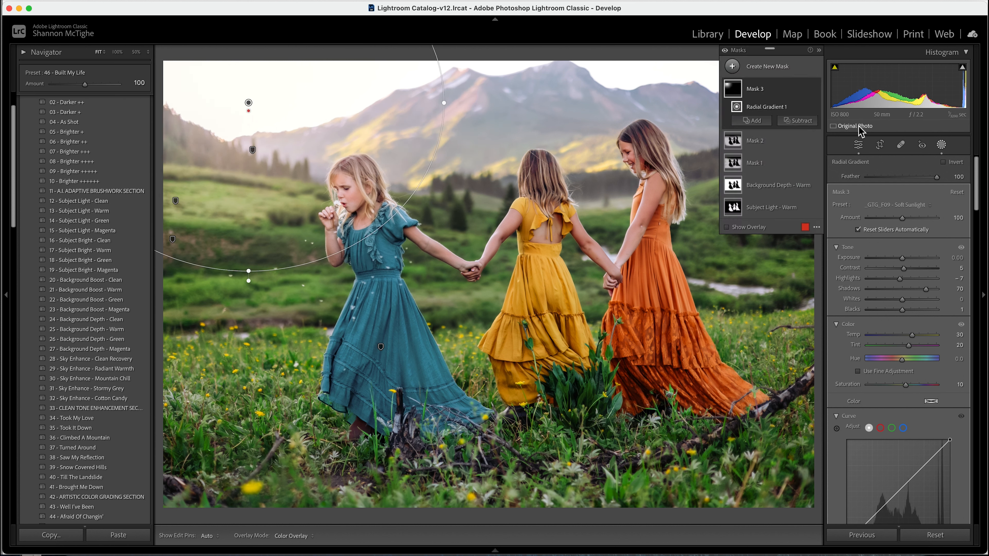
Step: Subtract the subject from the Soft Sunlight mask and set its amount to 60
{"action": "left_click", "coordinate": [805, 120]}
{"action": "left_click", "coordinate": [813, 142]}
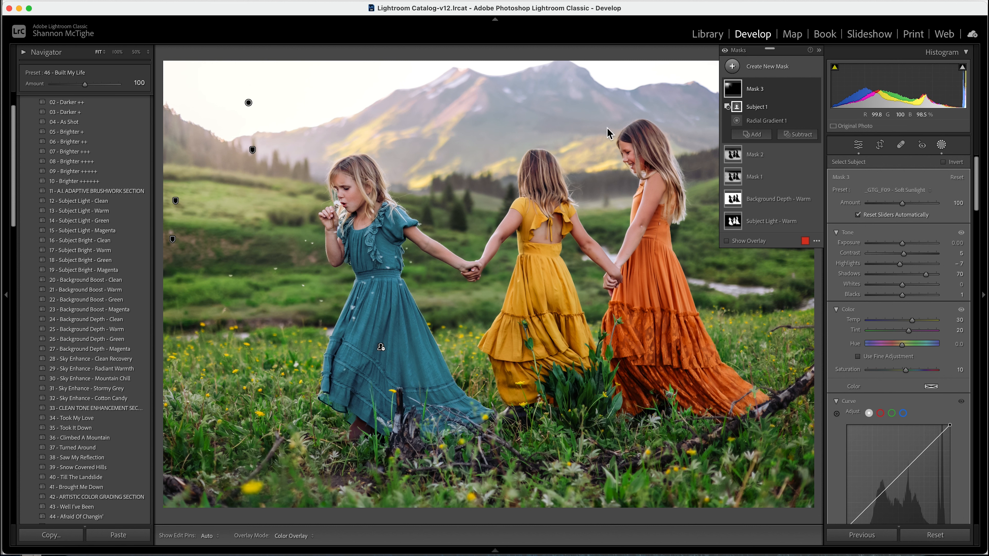
{"action": "left_click", "coordinate": [891, 203]}
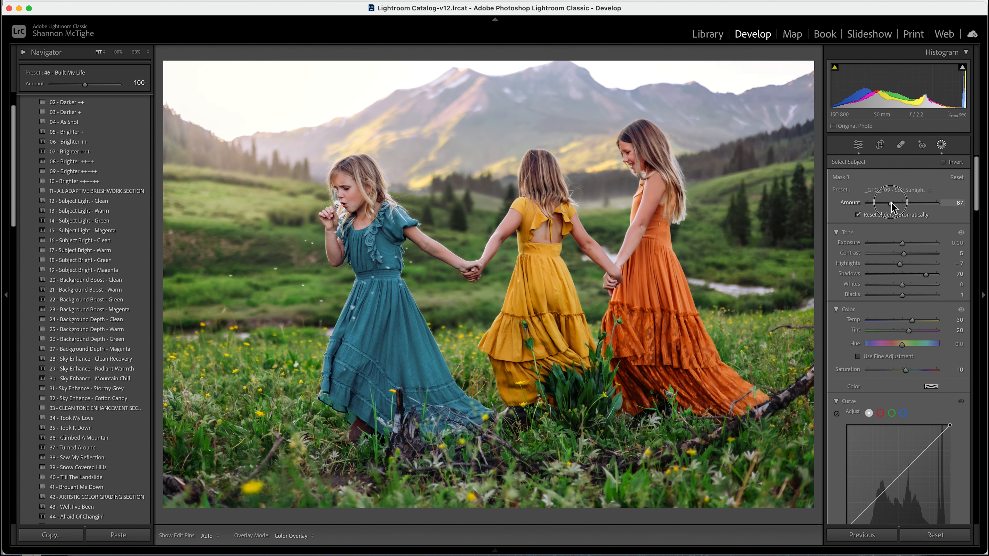
{"action": "left_click_drag", "start_coordinate": [891, 203], "coordinate": [889, 203]}
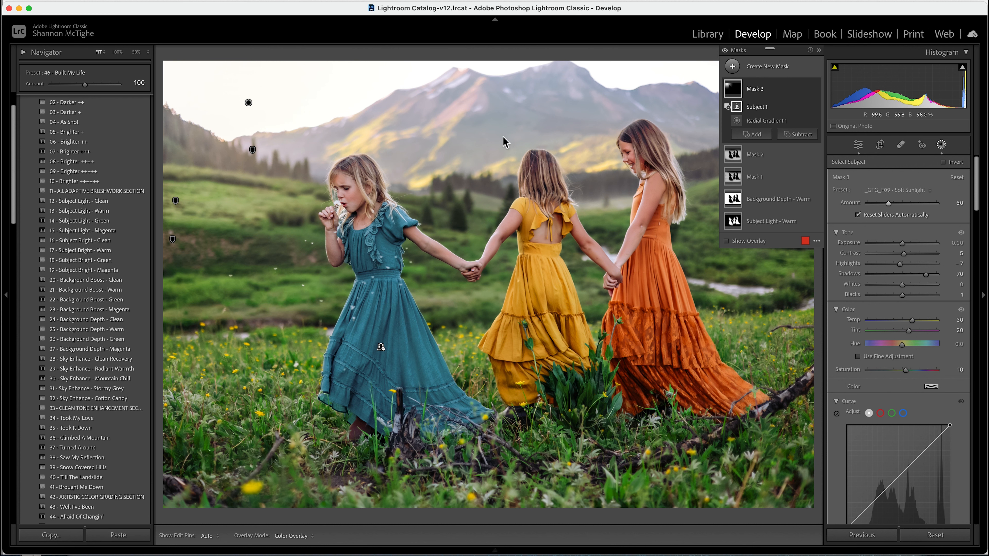
Step: Draw a linear gradient mask from the photo's top edge down past its middle and apply the _GTG_F12 - Dehaze preset
{"action": "left_click", "coordinate": [783, 67]}
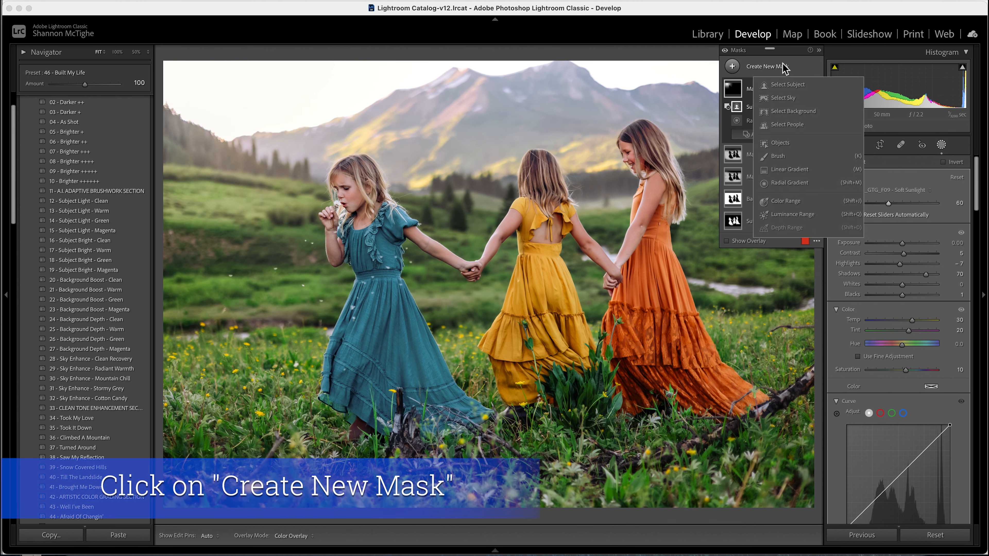
{"action": "left_click", "coordinate": [790, 169]}
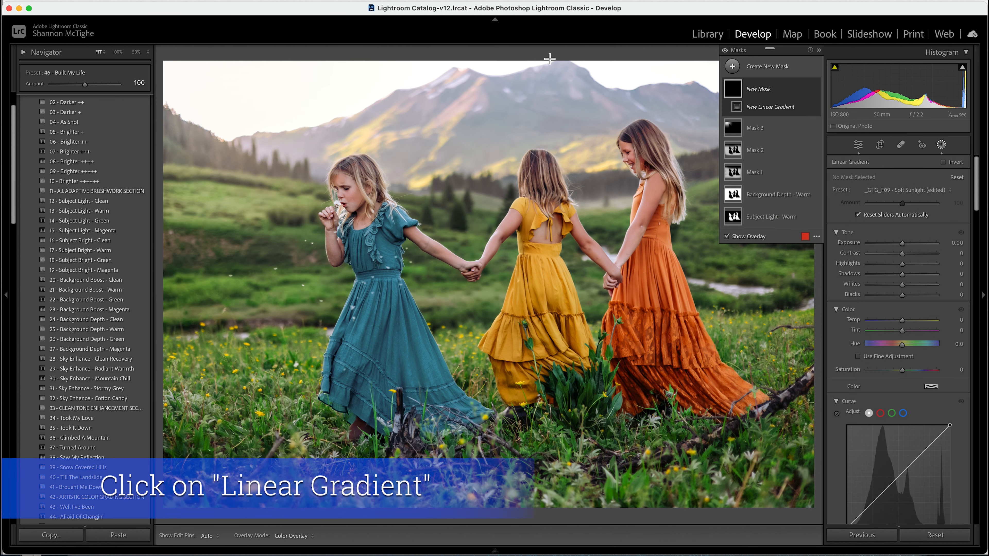
{"action": "left_click_drag", "start_coordinate": [550, 57], "coordinate": [553, 310]}
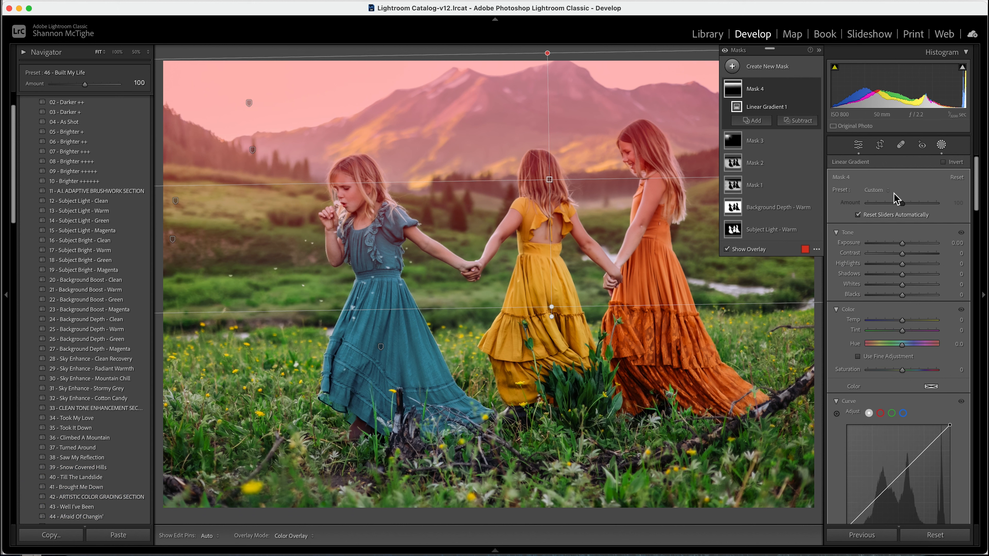
{"action": "left_click", "coordinate": [882, 191]}
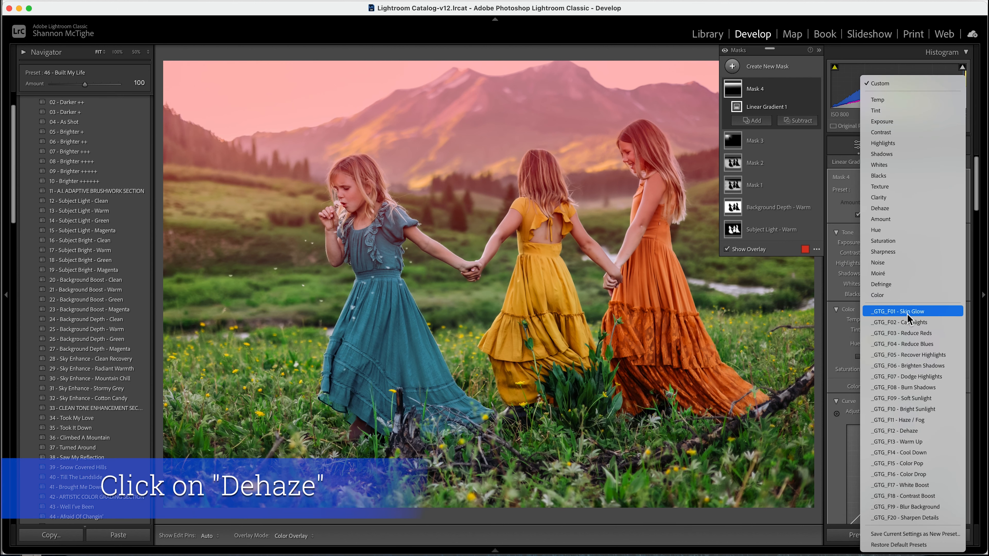
{"action": "left_click", "coordinate": [911, 435]}
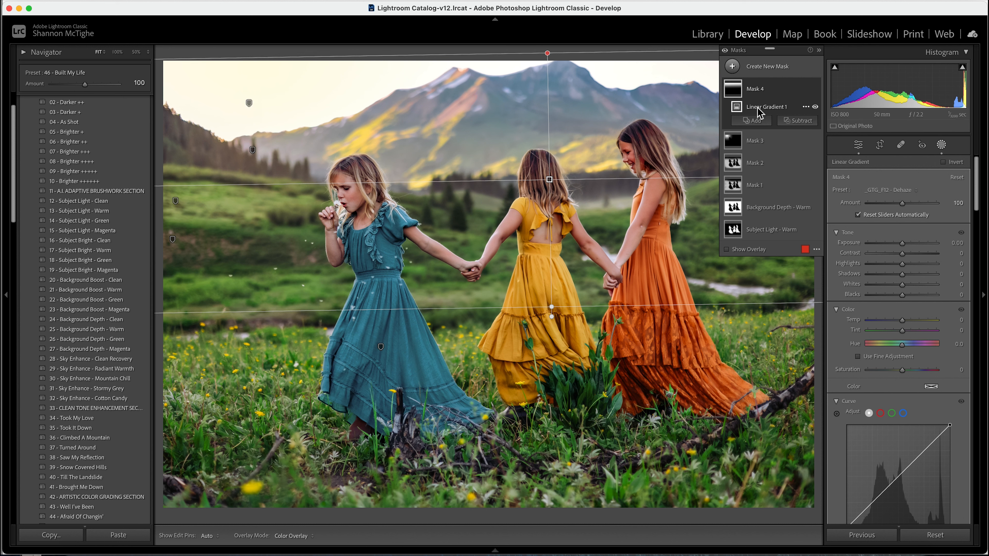
Step: Subtract the subject from the Dehaze mask, compare it on and off, and set its amount to 74
{"action": "left_click", "coordinate": [813, 122]}
{"action": "left_click", "coordinate": [815, 144]}
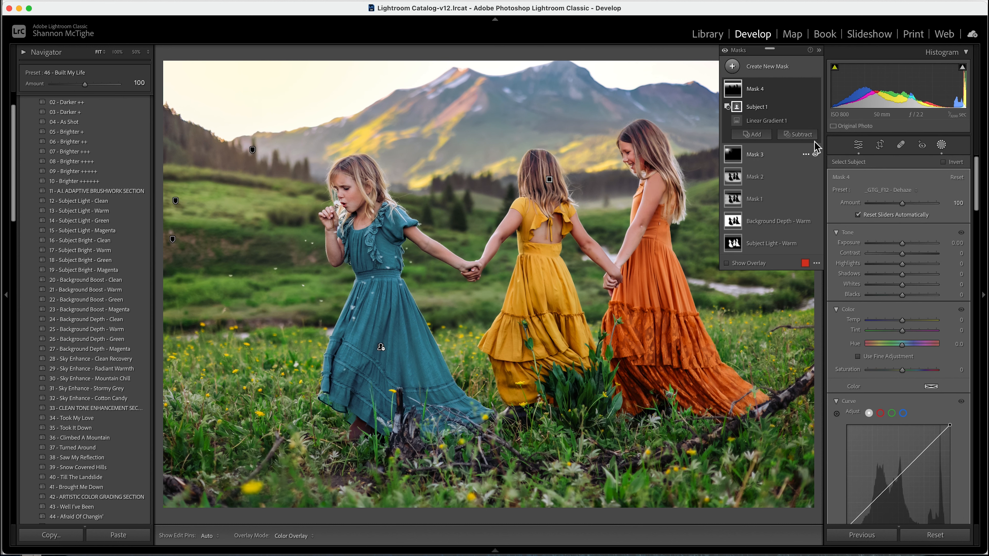
{"action": "left_click", "coordinate": [814, 89]}
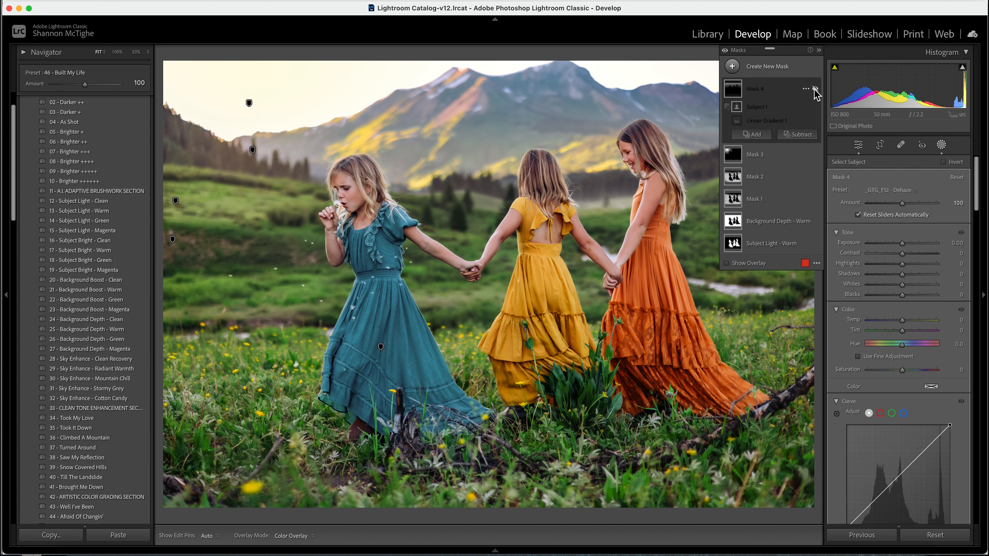
{"action": "left_click", "coordinate": [814, 89]}
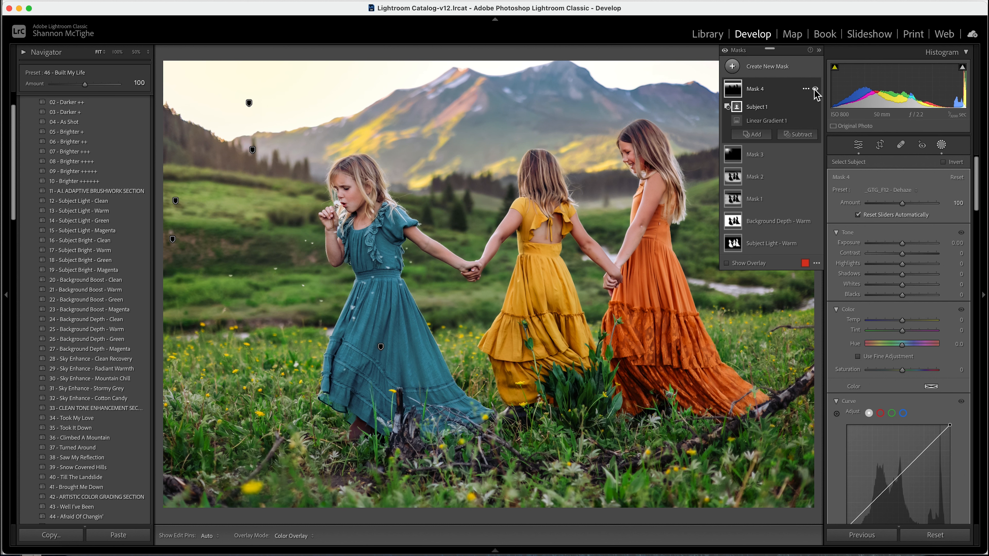
{"action": "mouse_move", "coordinate": [890, 203]}
{"action": "left_mouse_down"}
{"action": "mouse_move", "coordinate": [881, 203]}
{"action": "mouse_move", "coordinate": [894, 201]}
{"action": "left_mouse_up"}
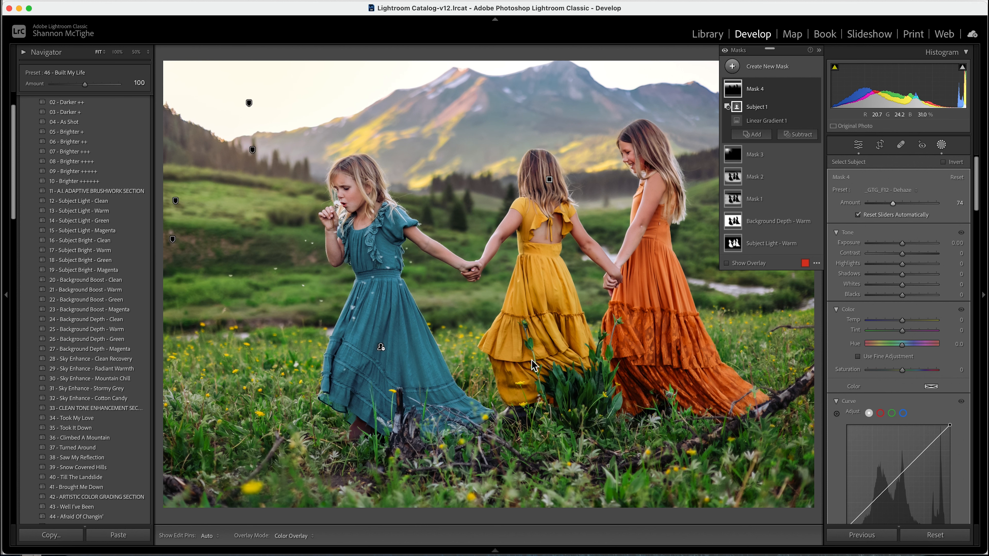
Step: Create one mask of all people's Iris and Pupil, Lips and Clothes, and apply the _GTG_F20 - Sharpen Details preset
{"action": "left_click", "coordinate": [774, 66]}
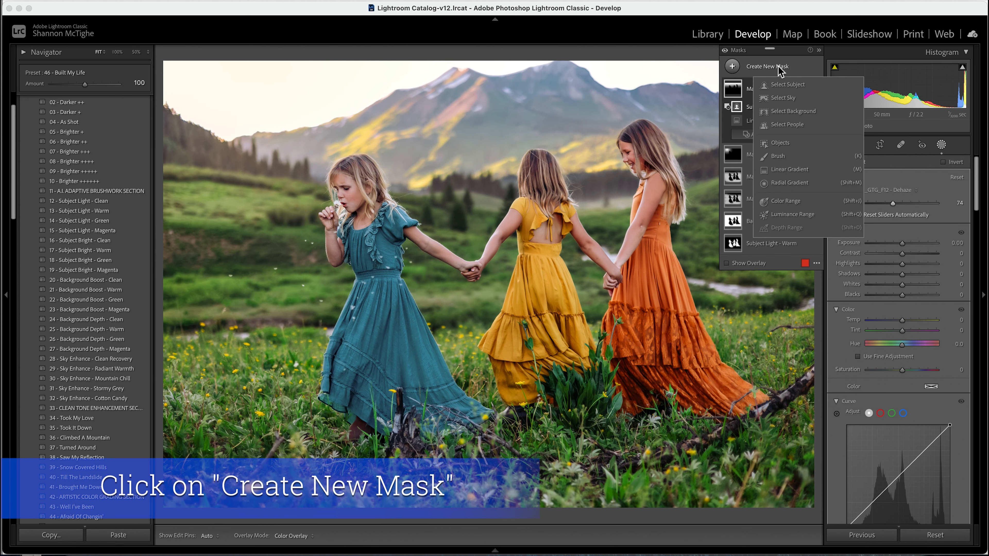
{"action": "left_click", "coordinate": [777, 126]}
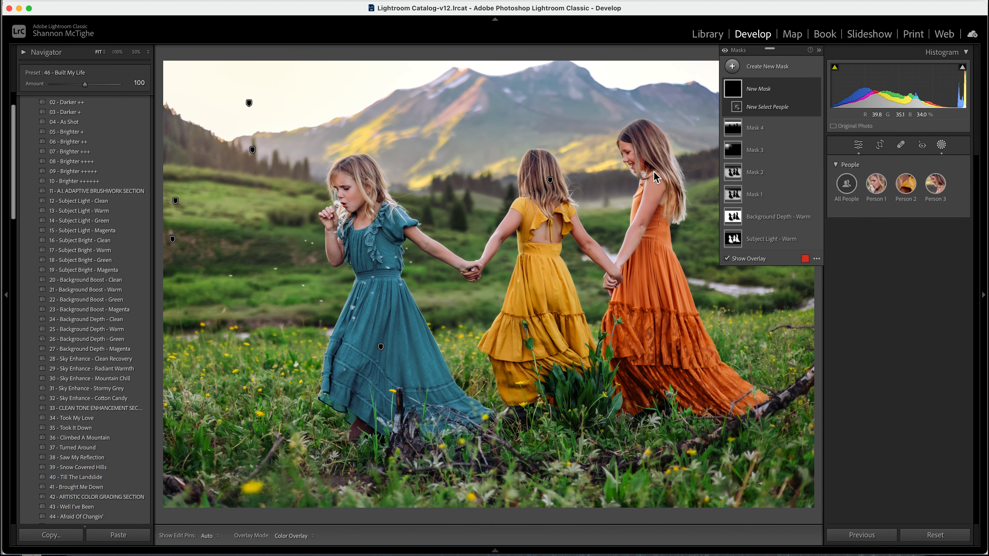
{"action": "left_click", "coordinate": [847, 183]}
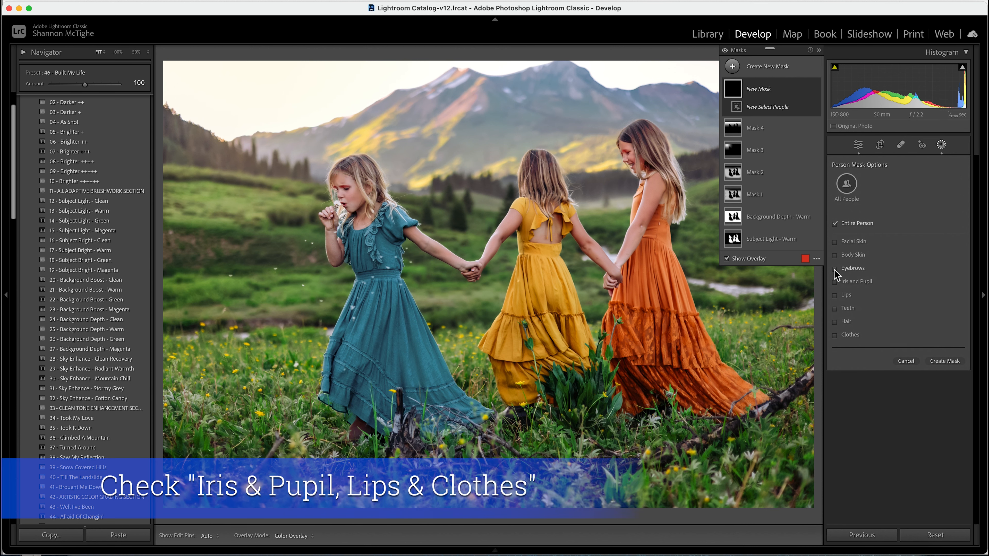
{"action": "left_click", "coordinate": [834, 295]}
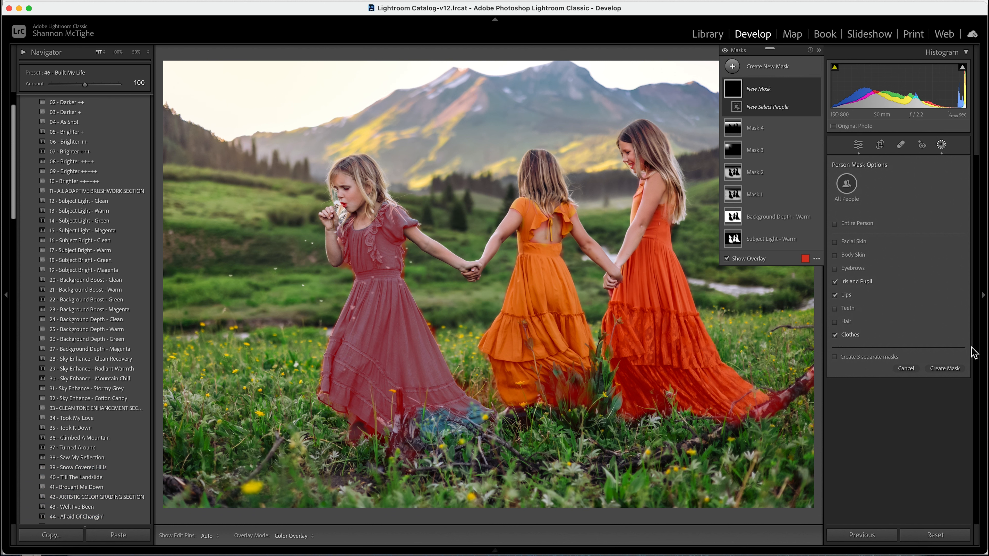
{"action": "left_click", "coordinate": [949, 368]}
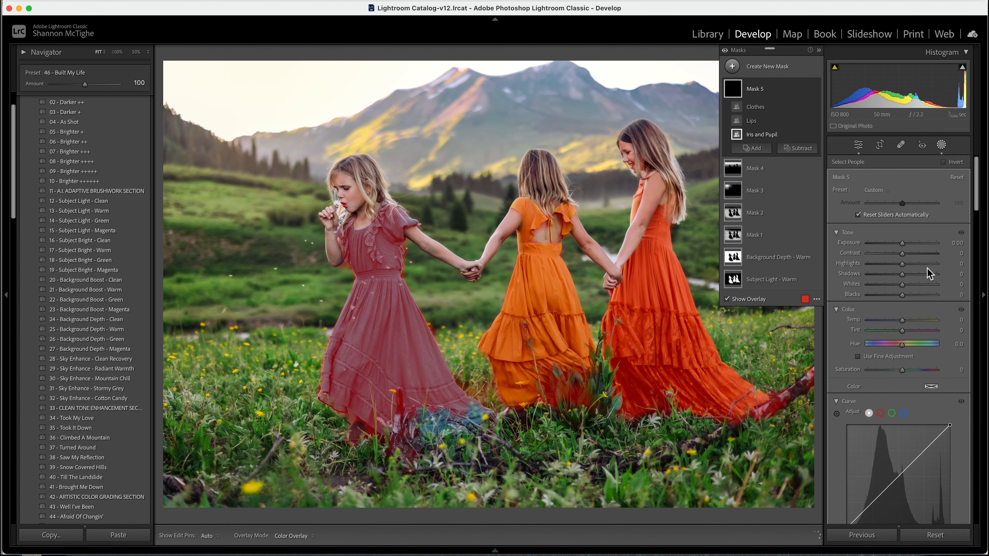
{"action": "left_click", "coordinate": [880, 190]}
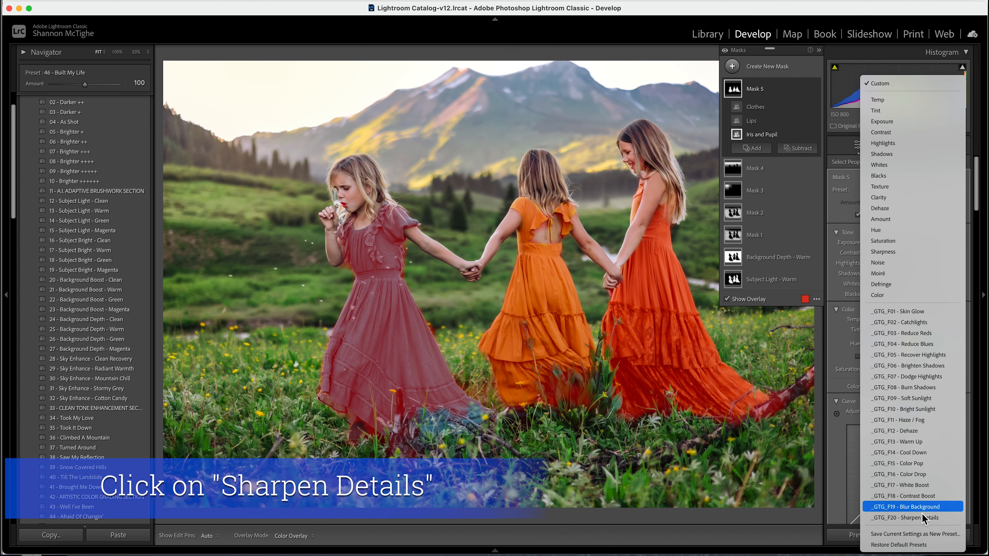
{"action": "left_click", "coordinate": [922, 517]}
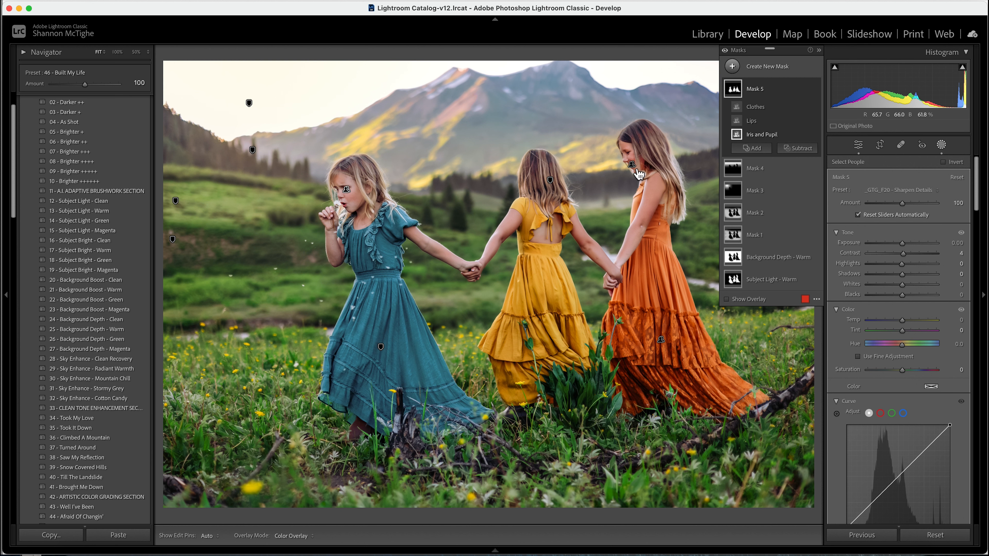
Step: Draw a flat radial gradient mask across the girls' heads at the base of the mountains and widen it toward the photo's sides
{"action": "left_click", "coordinate": [776, 67]}
{"action": "left_click", "coordinate": [786, 184]}
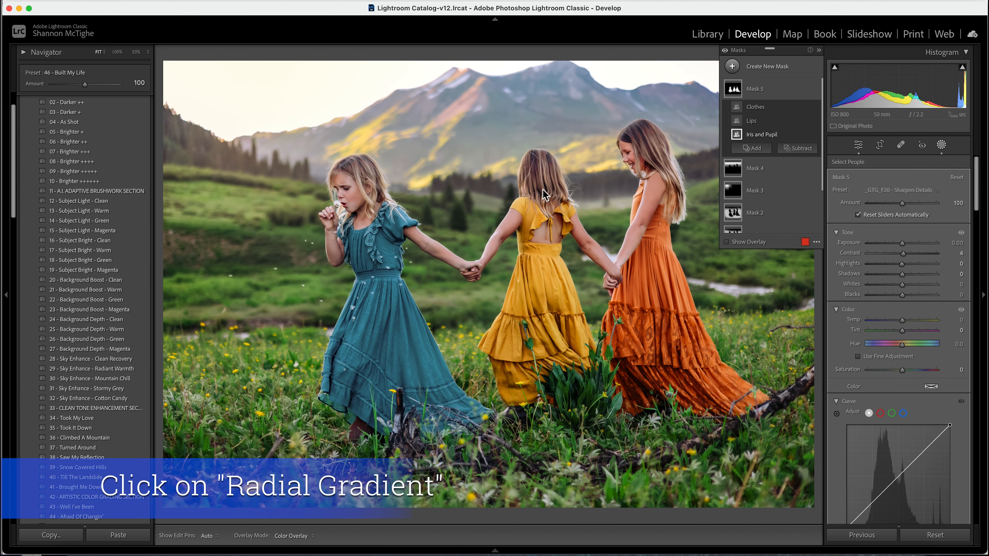
{"action": "left_click_drag", "start_coordinate": [466, 181], "coordinate": [698, 222]}
{"action": "left_click_drag", "start_coordinate": [576, 192], "coordinate": [657, 202]}
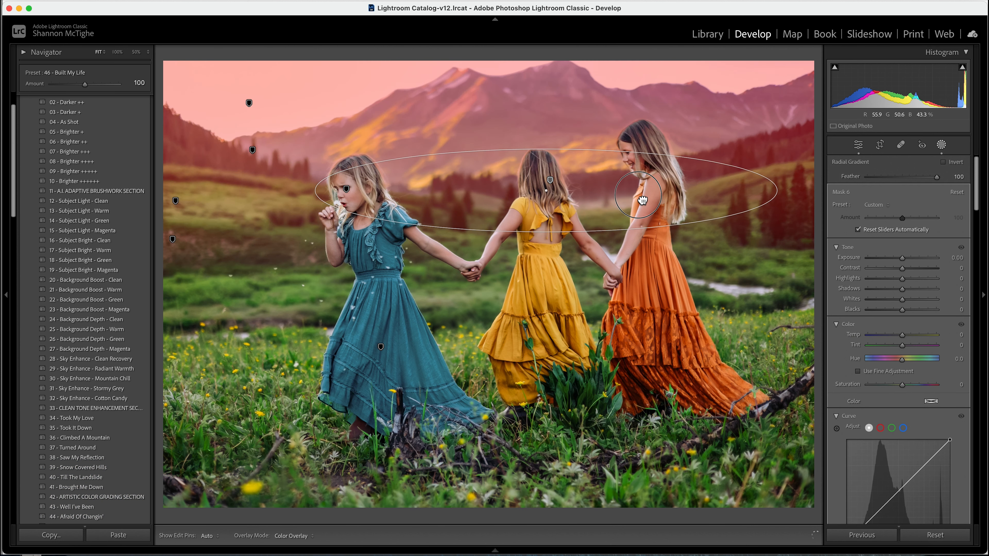
{"action": "left_click_drag", "start_coordinate": [320, 191], "coordinate": [233, 191]}
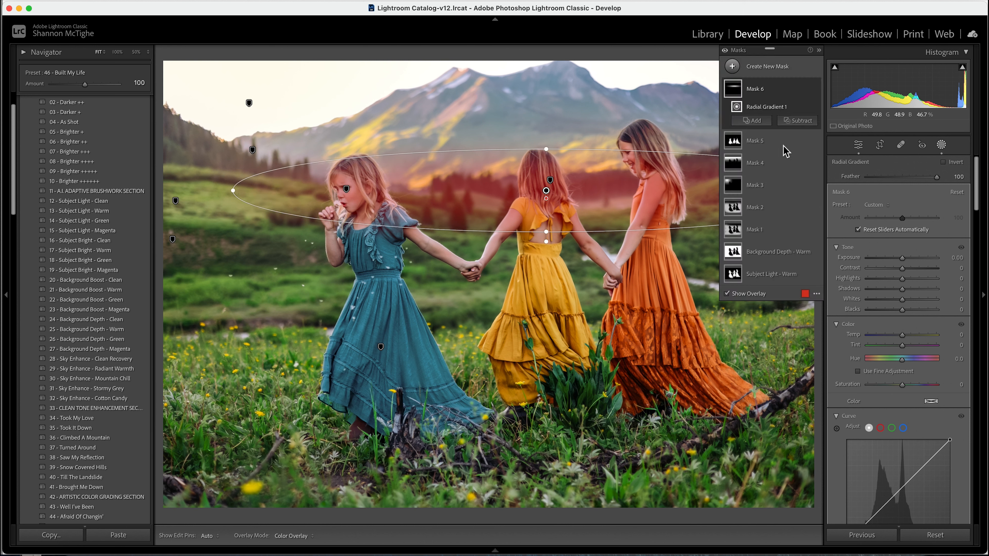
Step: Apply the _GTG_F11 - Haze / Fog preset to the flat radial mask and subtract the subject from it
{"action": "left_click", "coordinate": [877, 205]}
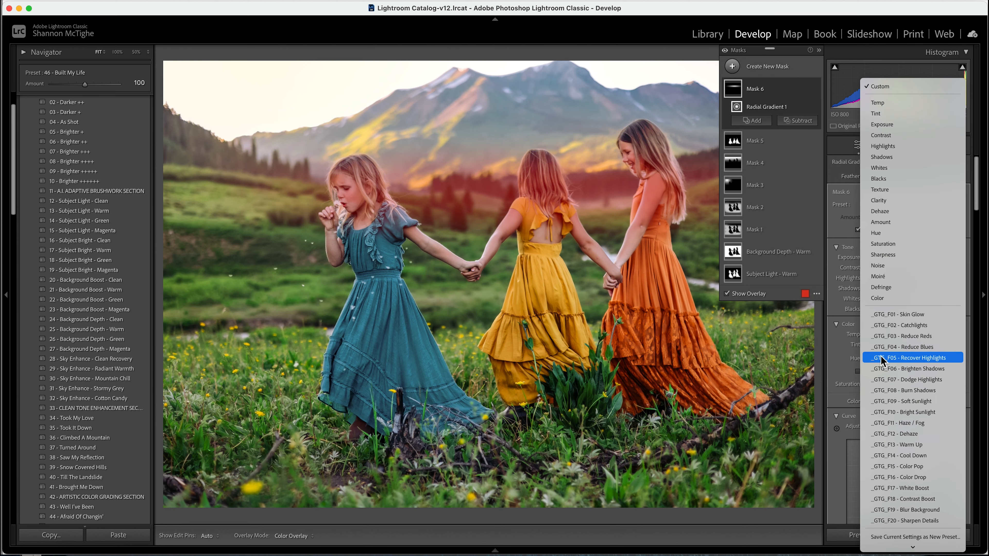
{"action": "left_click", "coordinate": [911, 423]}
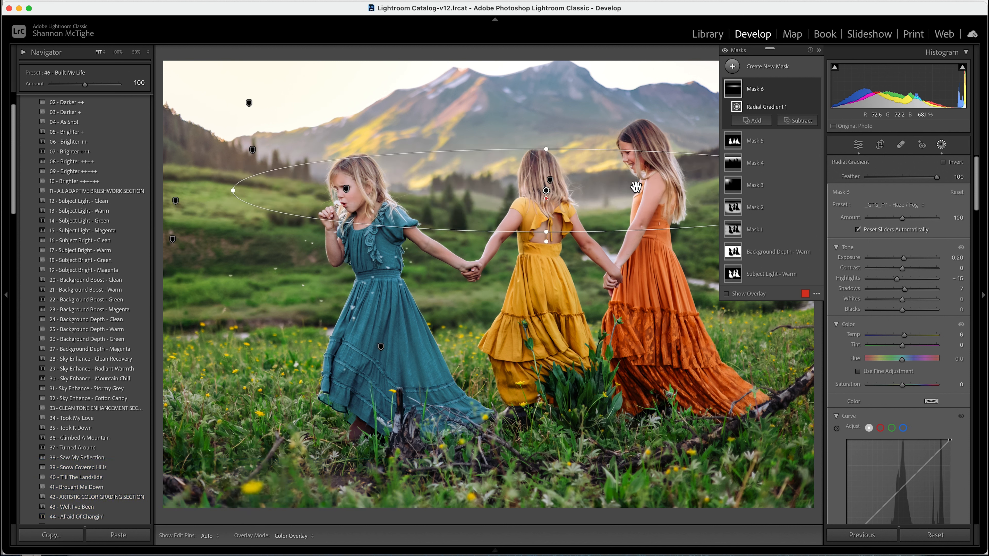
{"action": "left_click", "coordinate": [808, 122]}
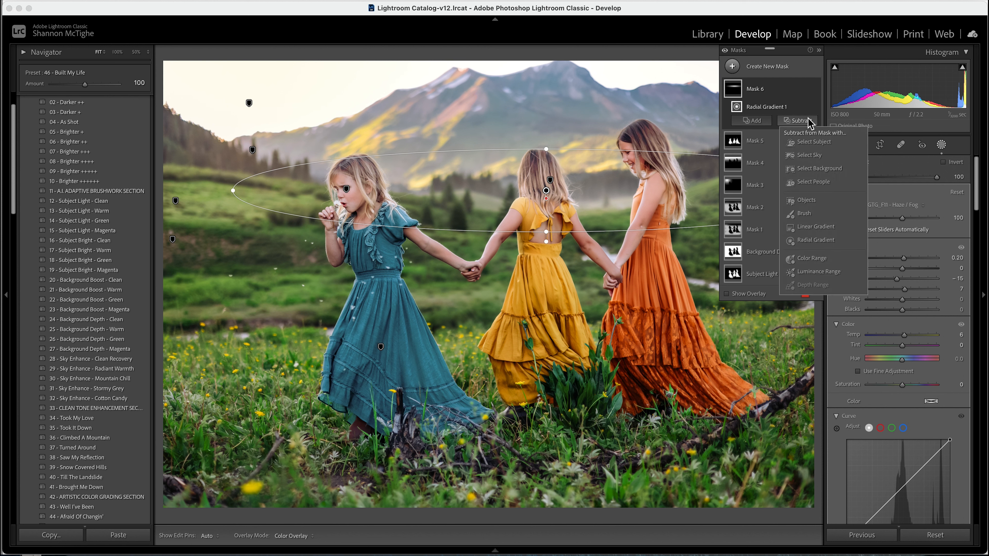
{"action": "left_click", "coordinate": [817, 141]}
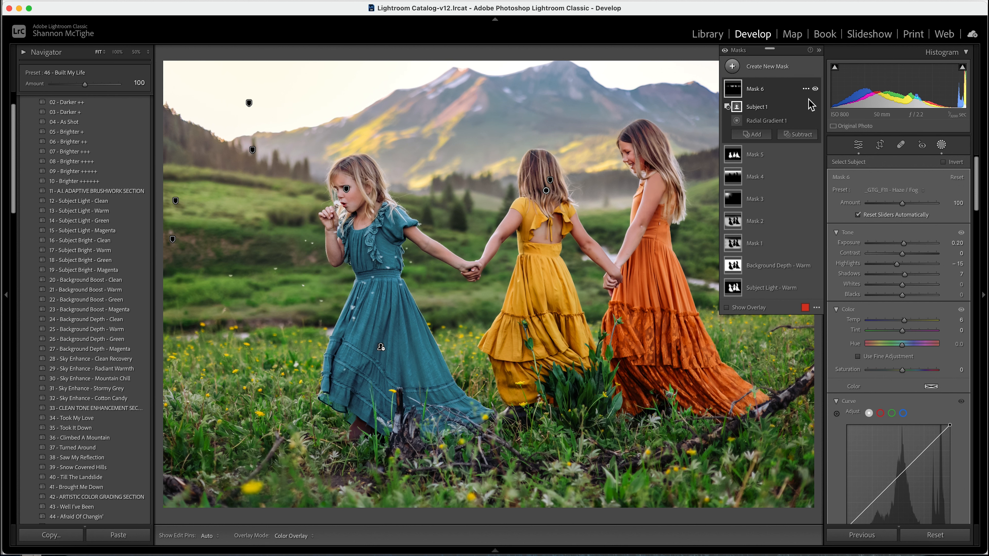
Step: Compare the photo with the haze and fog mask hidden and shown again
{"action": "left_click", "coordinate": [815, 90]}
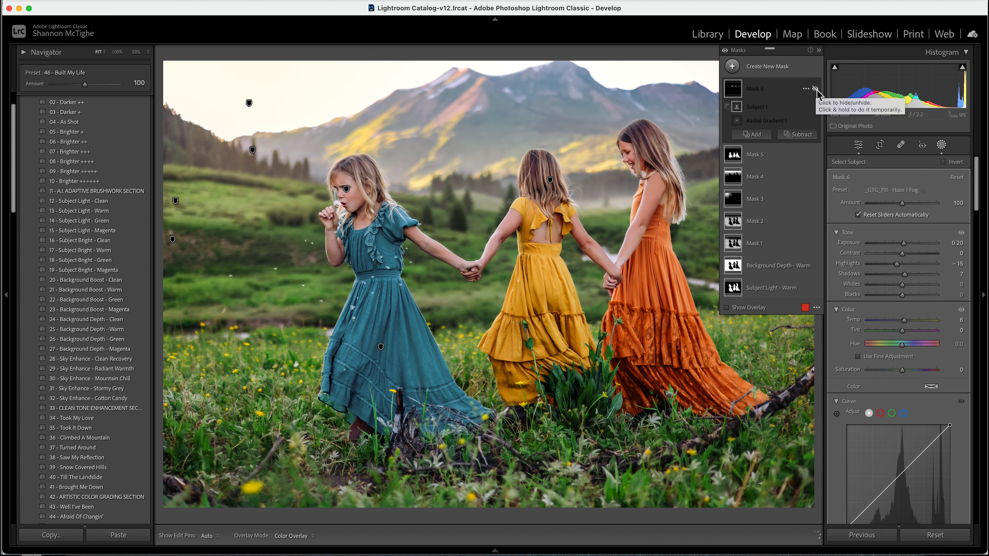
{"action": "left_click", "coordinate": [816, 89]}
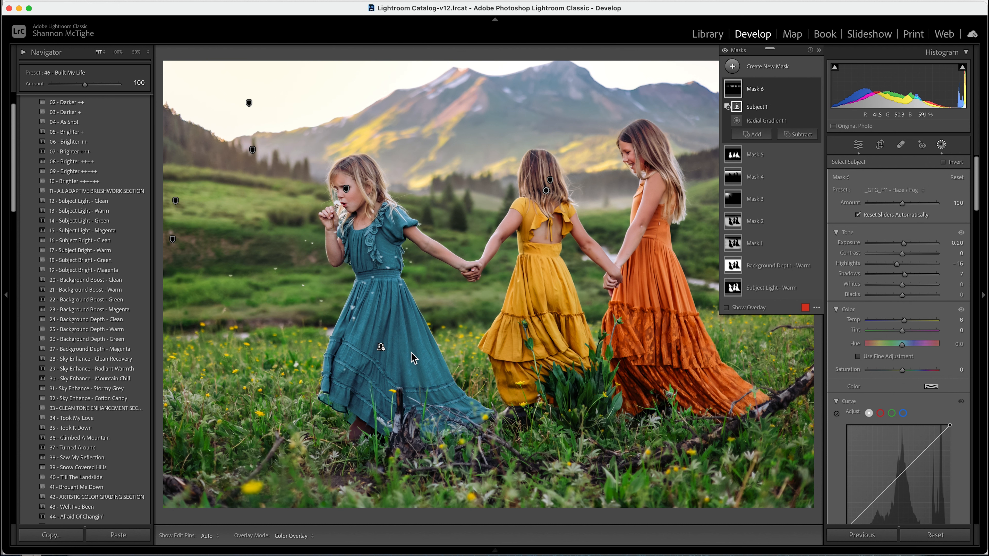
Step: Create a new brush mask with the _GTG_F08 - Burn Shadows preset and reduce the brush size to 1.0
{"action": "left_click", "coordinate": [767, 67]}
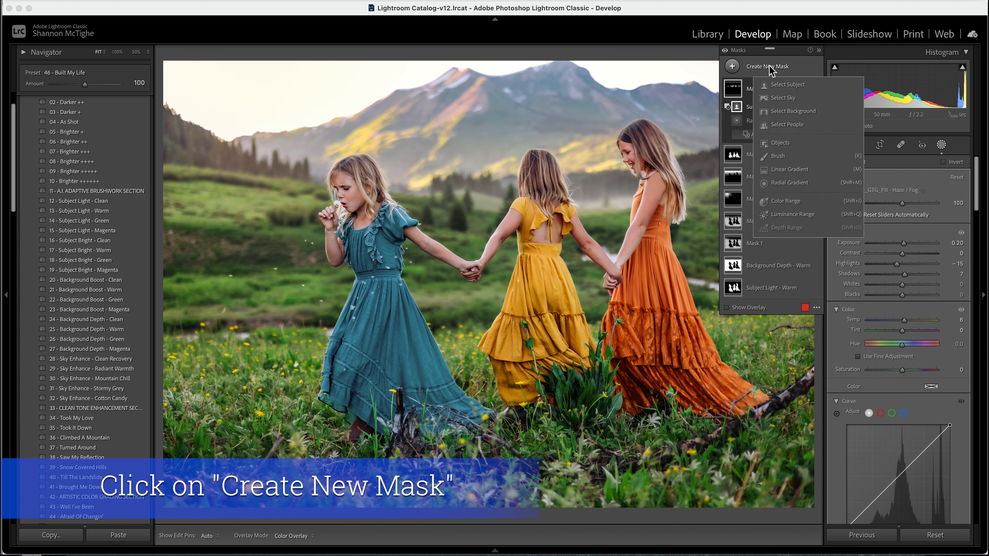
{"action": "left_click", "coordinate": [777, 156]}
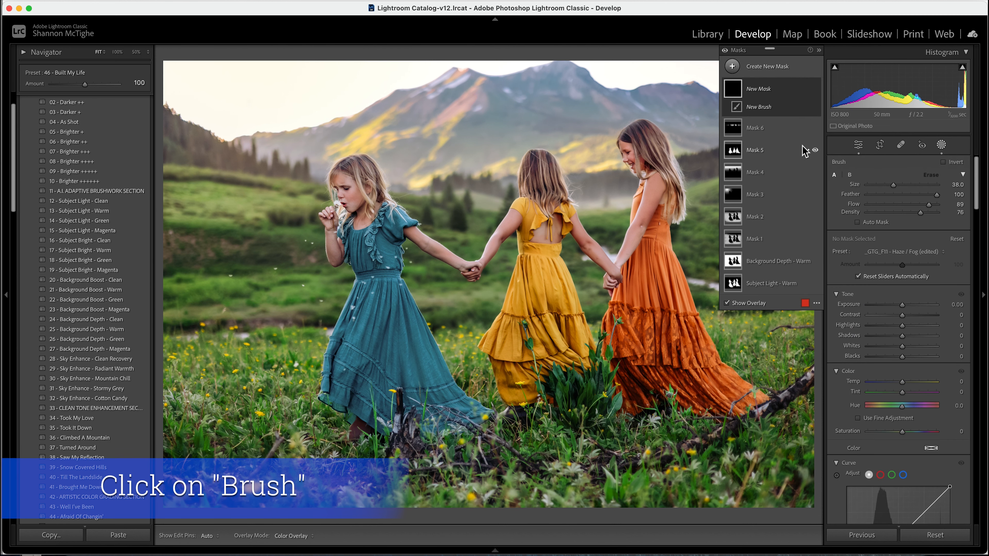
{"action": "left_click", "coordinate": [881, 253]}
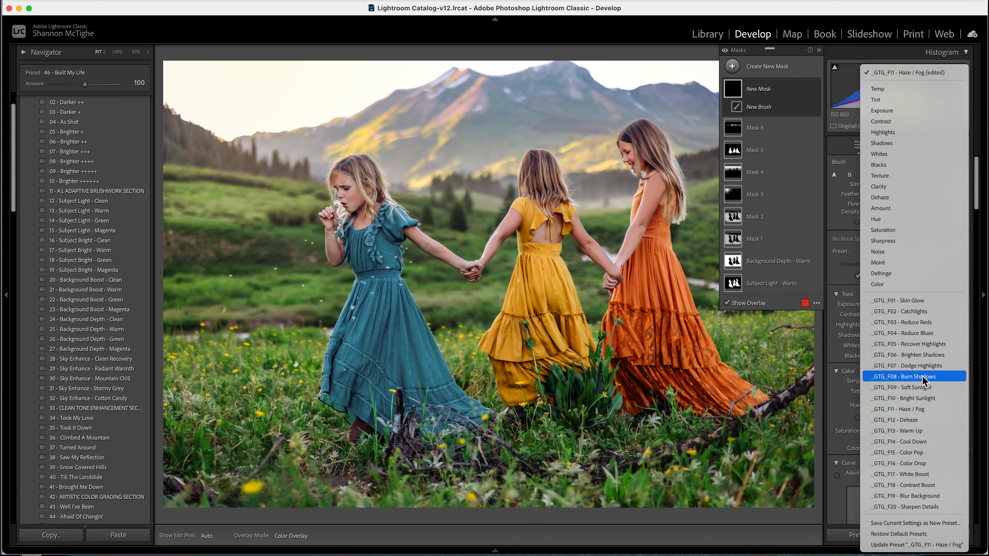
{"action": "left_click", "coordinate": [923, 376]}
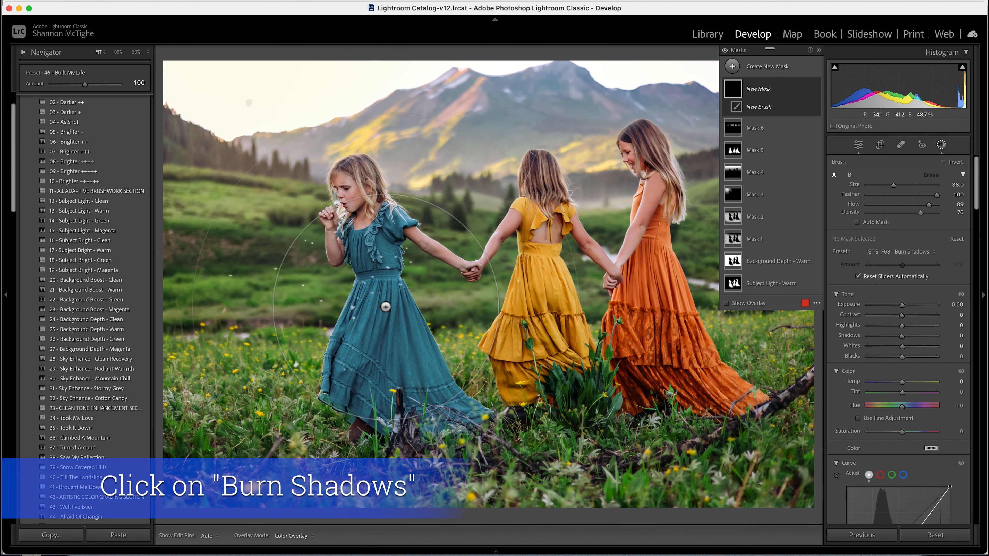
{"action": "left_click_drag", "start_coordinate": [893, 185], "coordinate": [877, 184]}
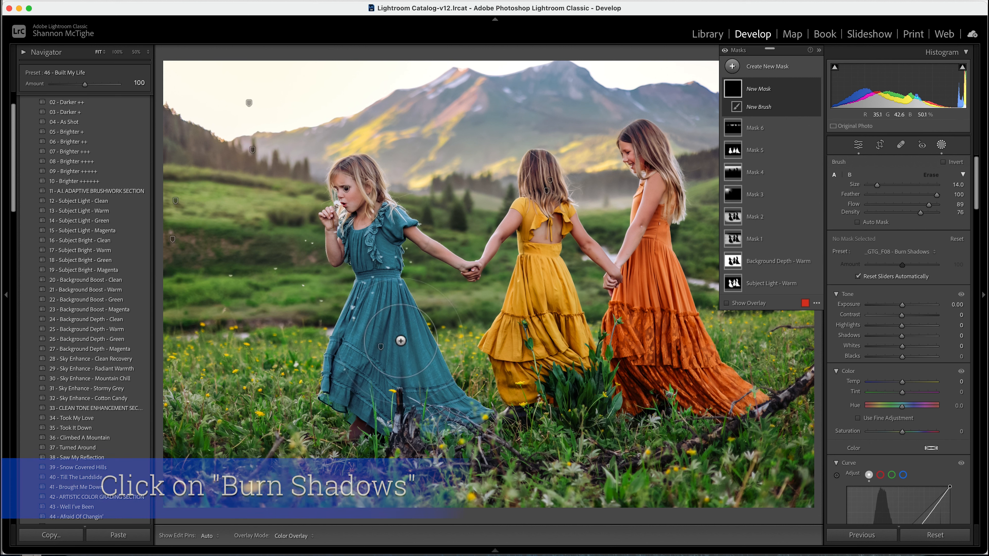
{"action": "scroll", "coordinate": [400, 340], "scroll_direction": "down", "scroll_amount": 10}
{"action": "scroll", "coordinate": [399, 304], "scroll_direction": "down", "scroll_amount": 2}
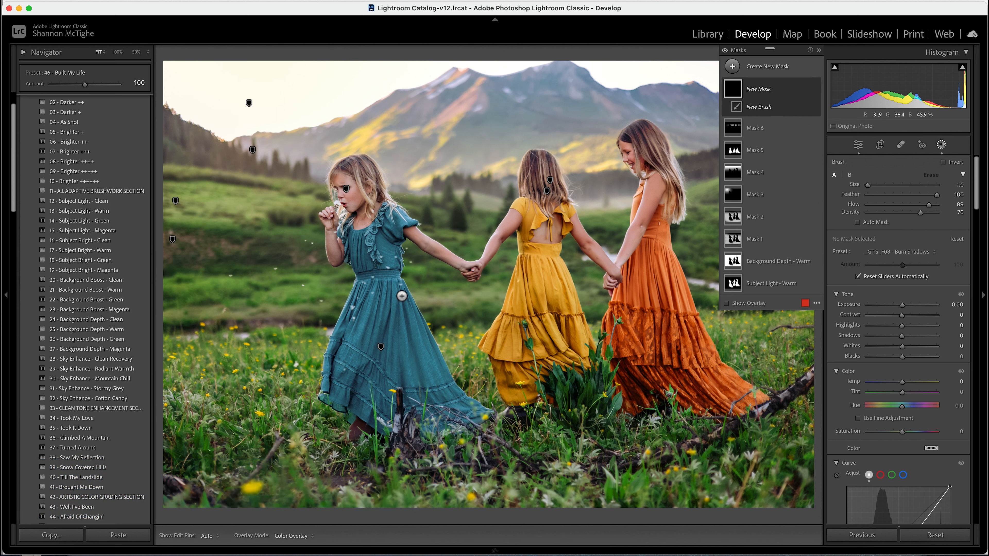
Step: Paint the burn along the shadowed folds down the middle of the teal dress's skirt
{"action": "key", "text": "h"}
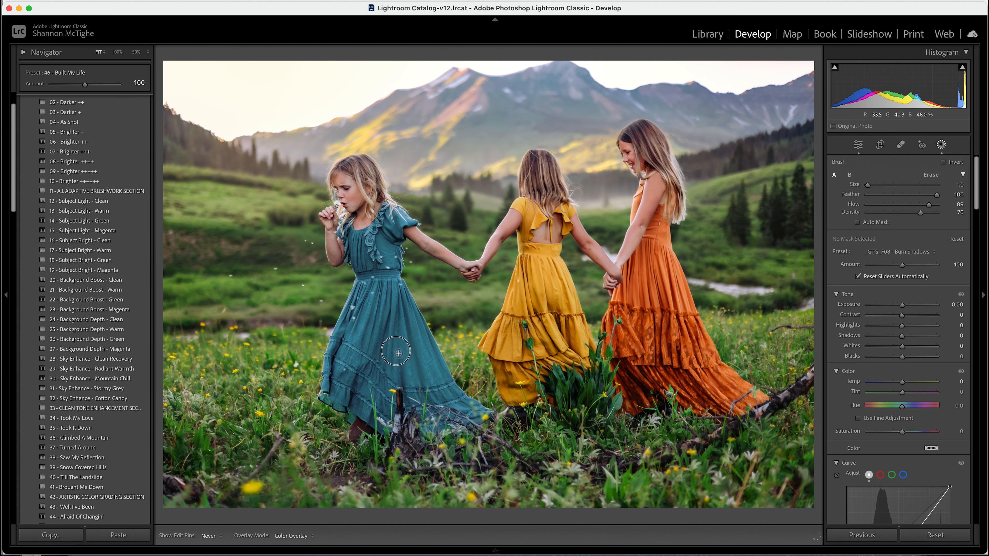
{"action": "left_click_drag", "start_coordinate": [399, 315], "coordinate": [385, 367]}
{"action": "key", "text": "h"}
{"action": "key", "text": "h"}
{"action": "left_click_drag", "start_coordinate": [406, 302], "coordinate": [423, 388]}
Step: Burn more folds across the teal skirt down to its trailing hem, using brush sizes 3.0 and 2.0
{"action": "key", "text": "bracketright"}
{"action": "key", "text": "bracketright"}
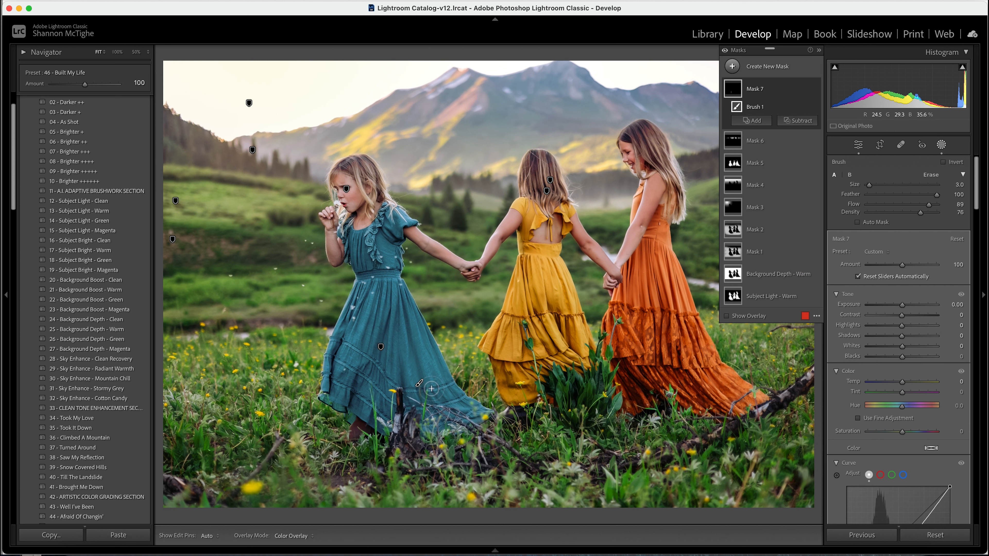
{"action": "left_click_drag", "start_coordinate": [423, 387], "coordinate": [405, 319]}
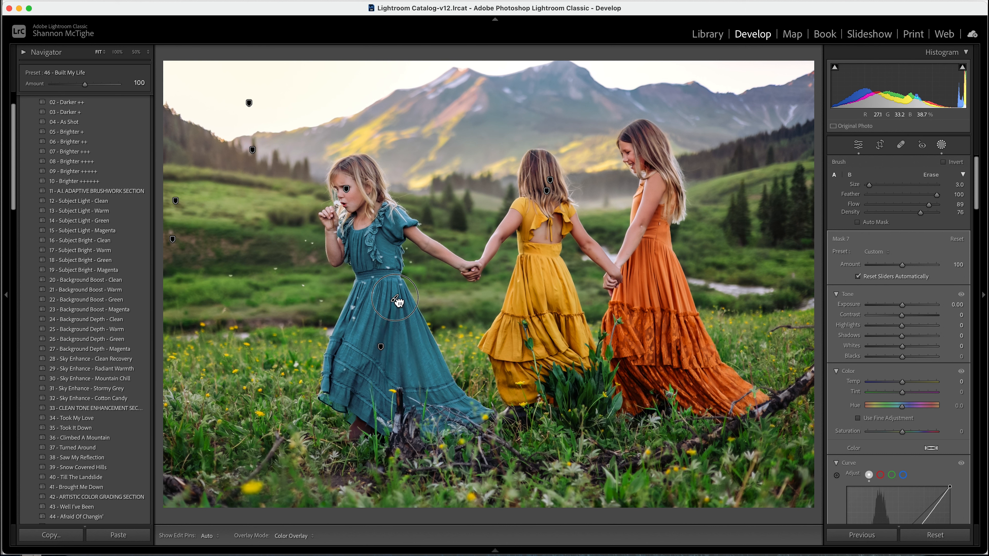
{"action": "left_click", "coordinate": [396, 299]}
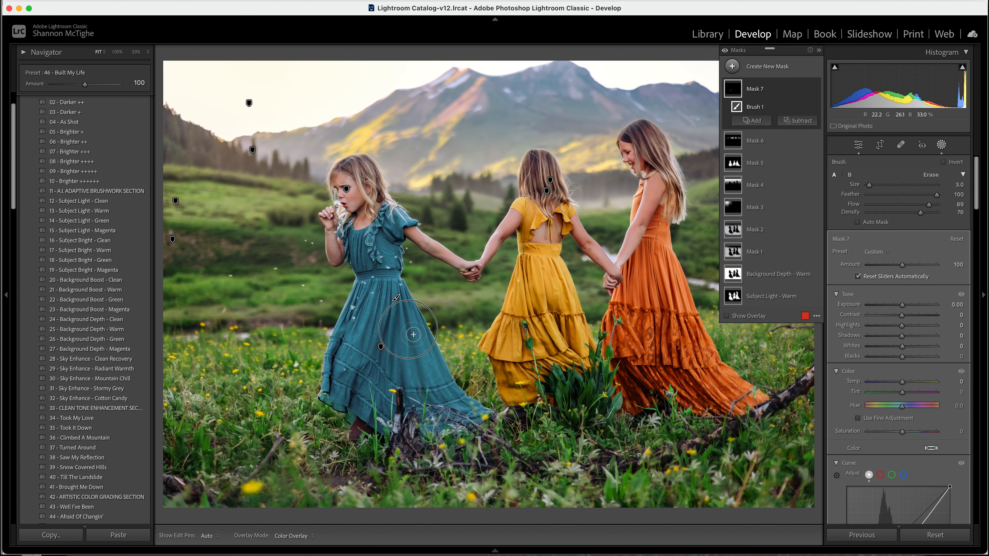
{"action": "left_click", "coordinate": [425, 390]}
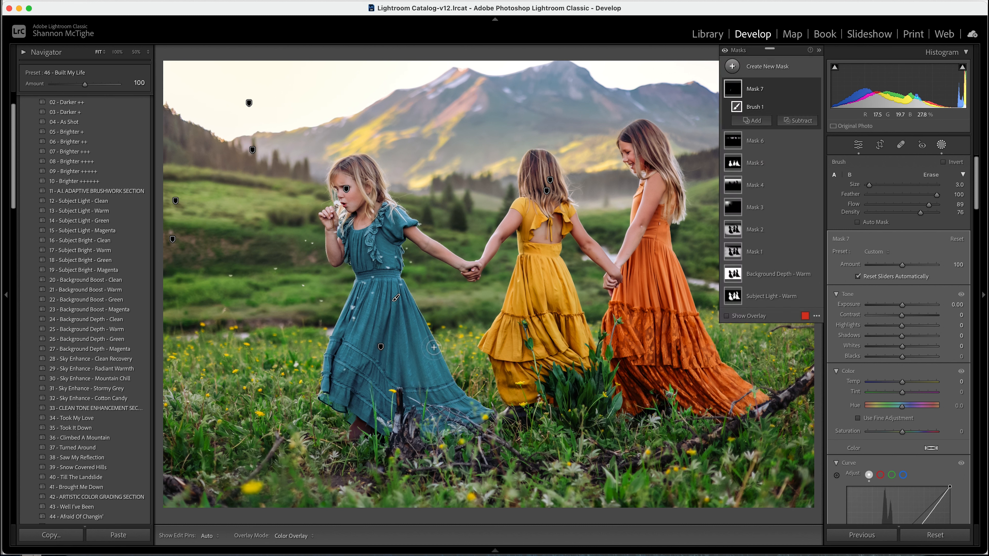
{"action": "left_click_drag", "start_coordinate": [430, 364], "coordinate": [424, 325]}
{"action": "key", "text": "["}
{"action": "left_click_drag", "start_coordinate": [476, 412], "coordinate": [435, 311]}
Step: Burn the shadowed folds of the yellow and orange dresses with the size 2.0 brush
{"action": "left_click_drag", "start_coordinate": [521, 273], "coordinate": [524, 275]}
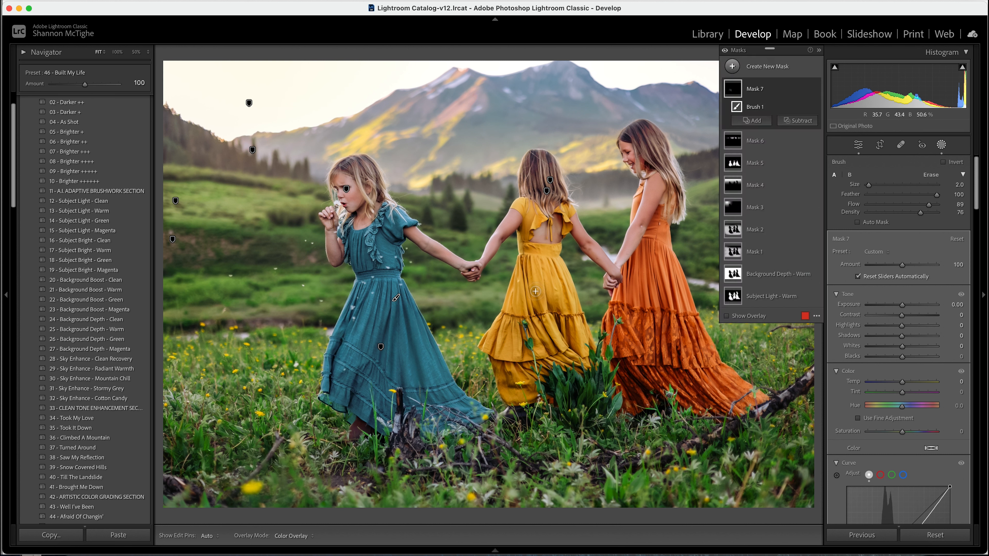
{"action": "left_click_drag", "start_coordinate": [534, 358], "coordinate": [529, 359]}
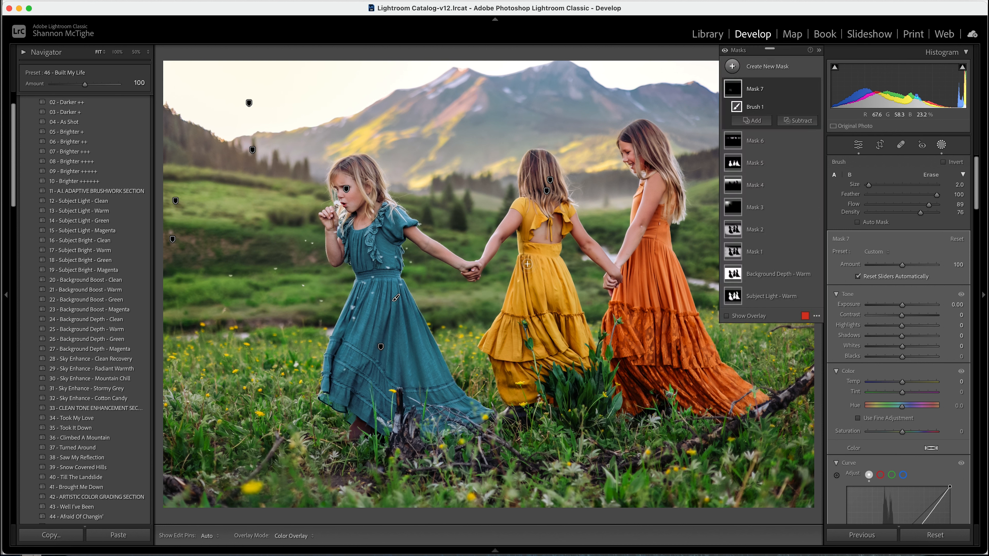
{"action": "left_click_drag", "start_coordinate": [541, 325], "coordinate": [558, 338]}
{"action": "mouse_move", "coordinate": [673, 292]}
{"action": "left_mouse_down"}
{"action": "mouse_move", "coordinate": [672, 283]}
{"action": "mouse_move", "coordinate": [666, 319]}
{"action": "left_mouse_up"}
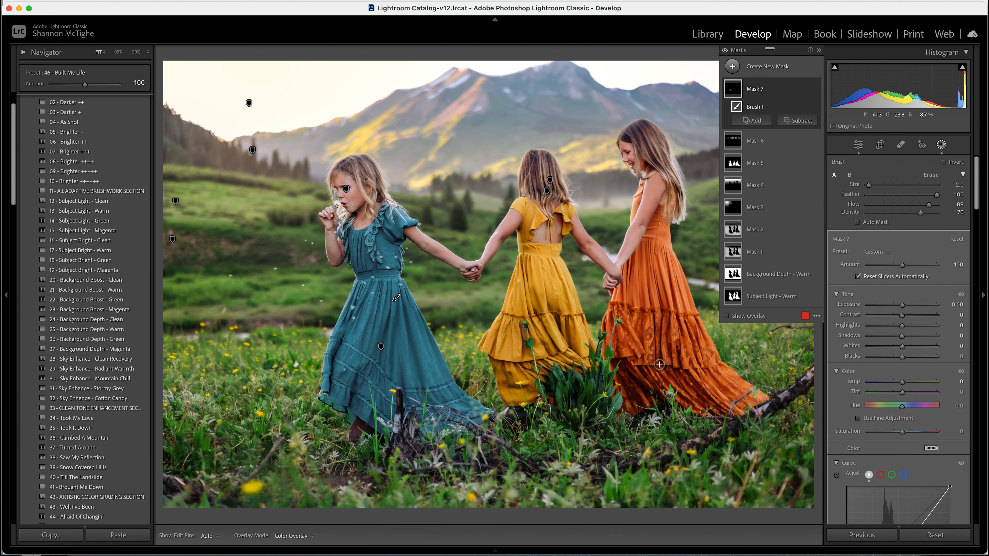
{"action": "left_click_drag", "start_coordinate": [508, 341], "coordinate": [511, 362]}
{"action": "mouse_move", "coordinate": [696, 386]}
{"action": "left_mouse_down"}
{"action": "mouse_move", "coordinate": [703, 380]}
{"action": "mouse_move", "coordinate": [731, 405]}
{"action": "mouse_move", "coordinate": [713, 396]}
{"action": "left_mouse_up"}
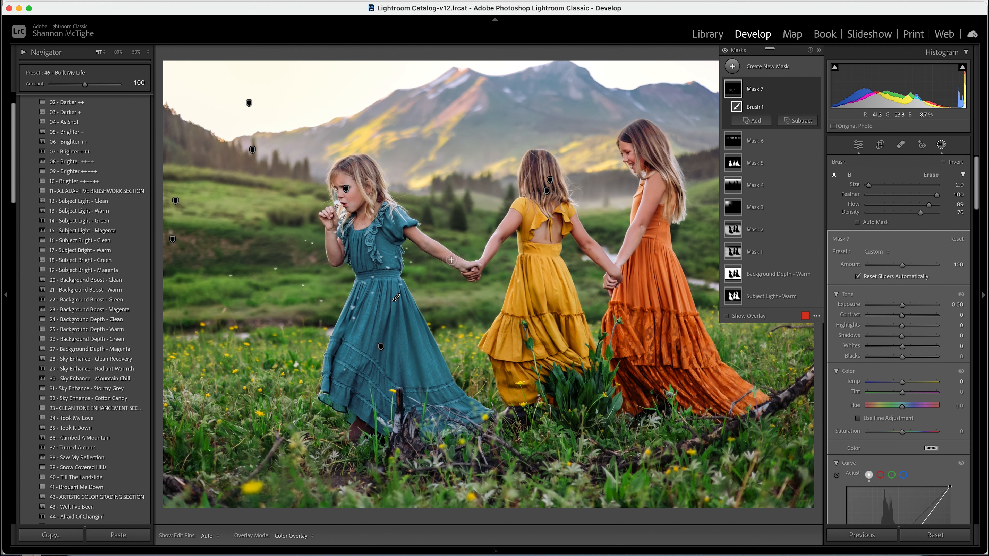
{"action": "left_click_drag", "start_coordinate": [615, 326], "coordinate": [631, 292]}
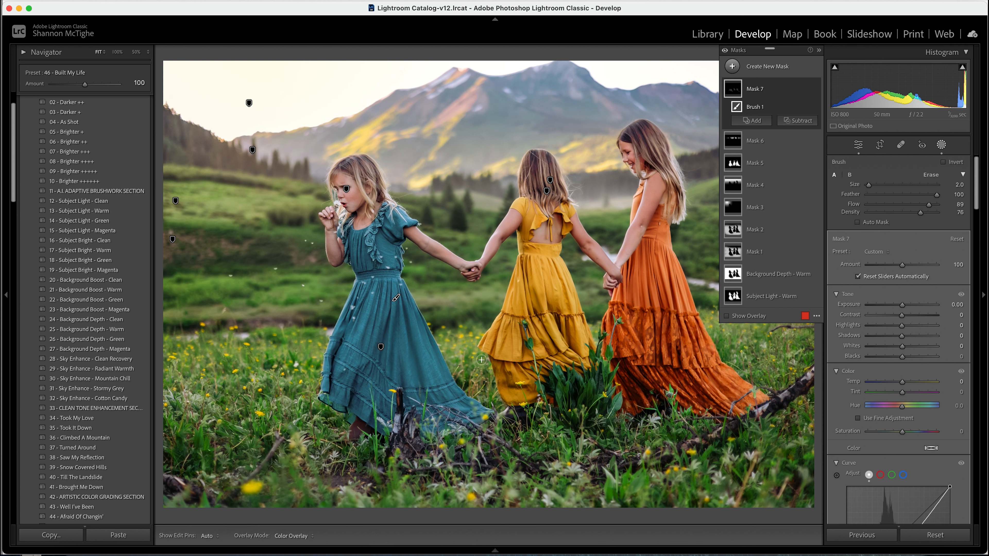
Step: Compare the photo with the burn shadows mask hidden and shown again, and leave masking for the basic adjustments
{"action": "left_click", "coordinate": [816, 89]}
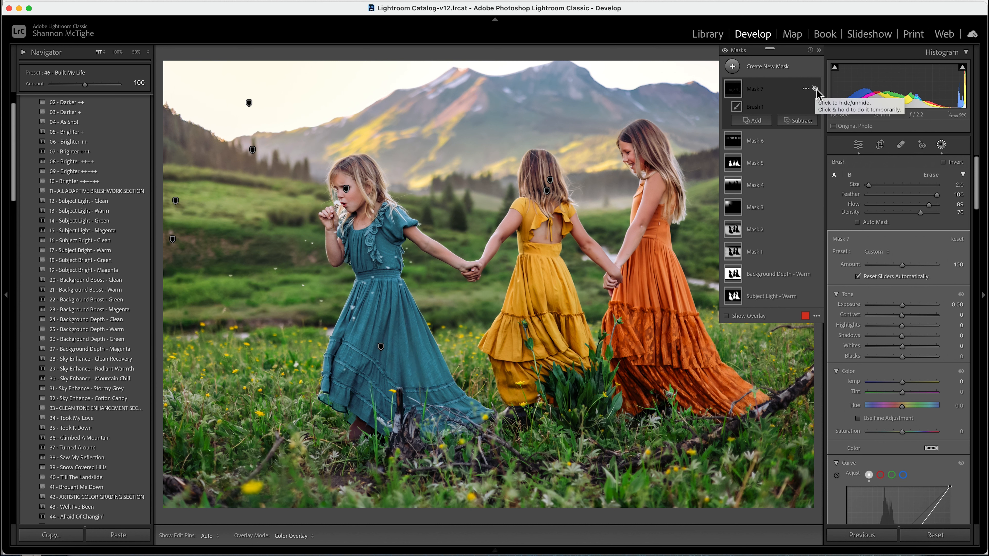
{"action": "left_click", "coordinate": [815, 89]}
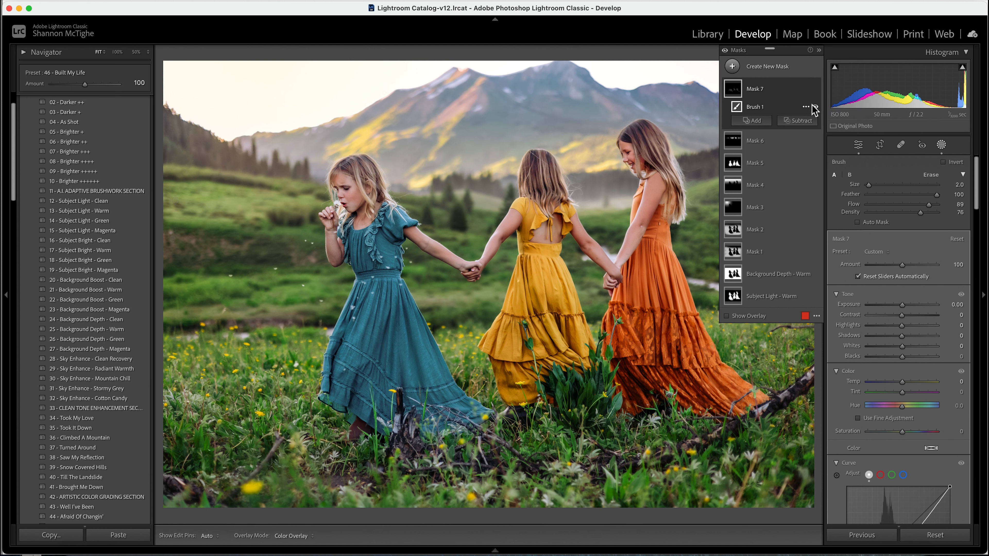
{"action": "left_click", "coordinate": [942, 146]}
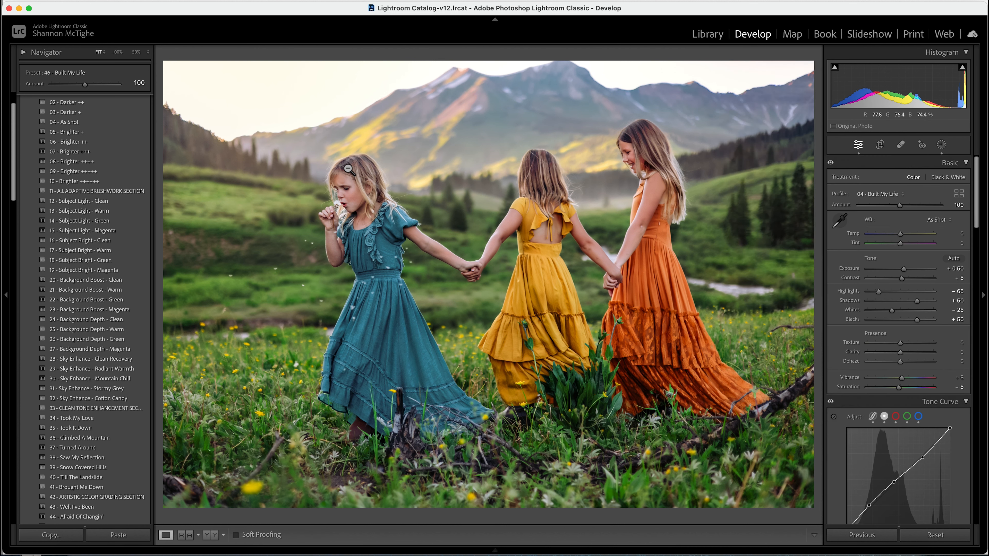